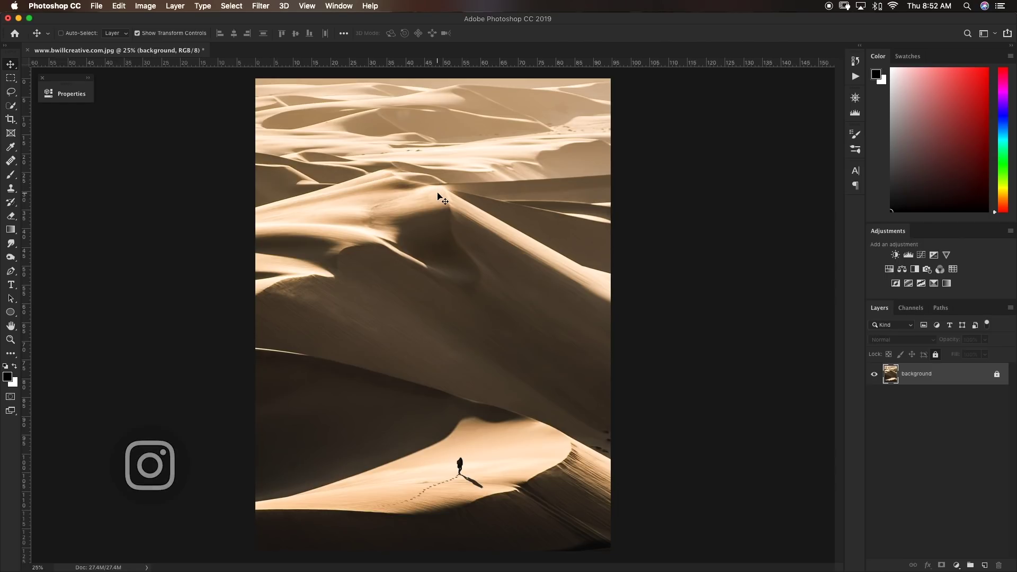
Unlock the background layer and draw a black circle without stroke, about 1207 px wide, over the central dunes
left_click(995, 375)
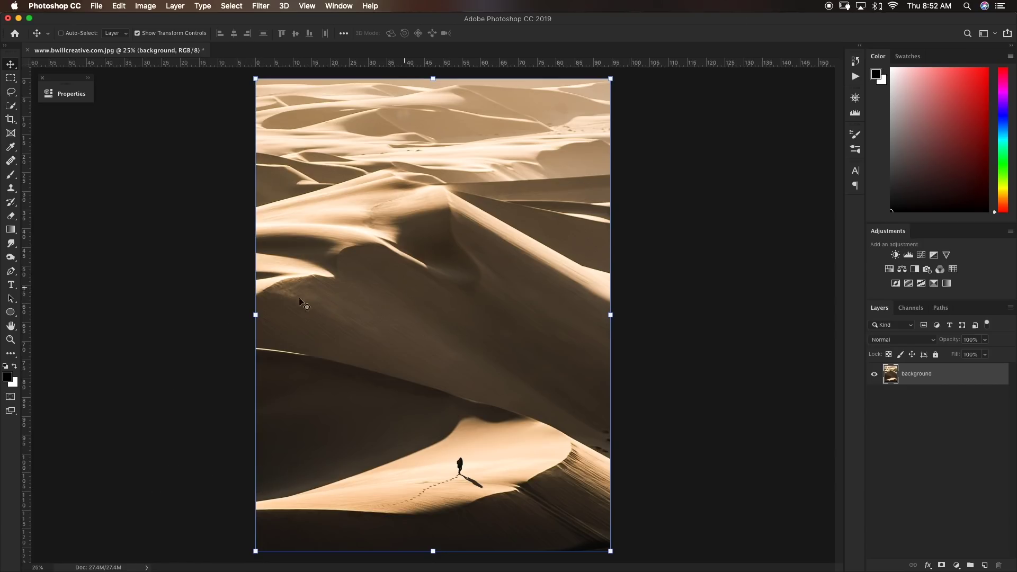
left_click(11, 314)
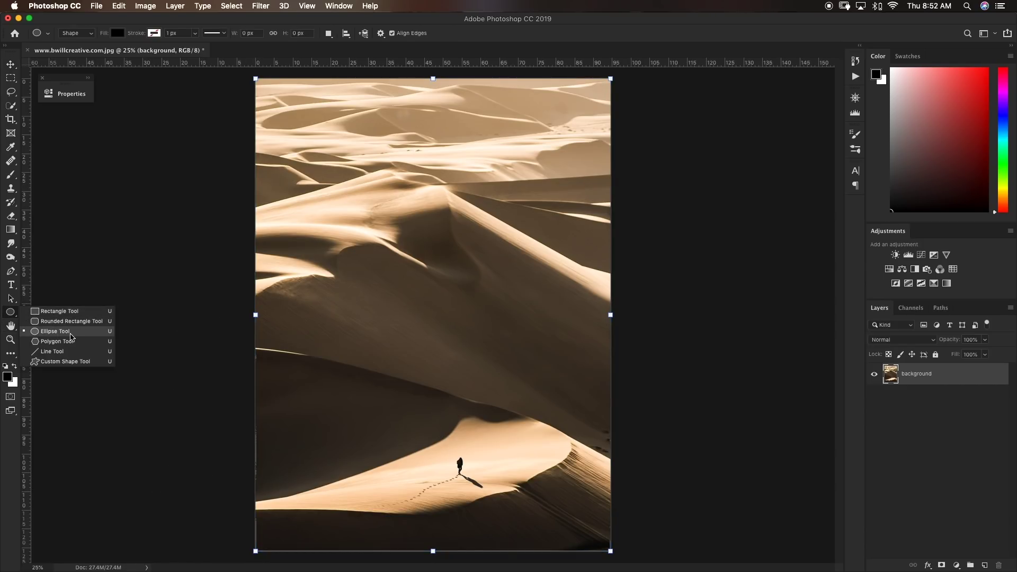
left_click(77, 333)
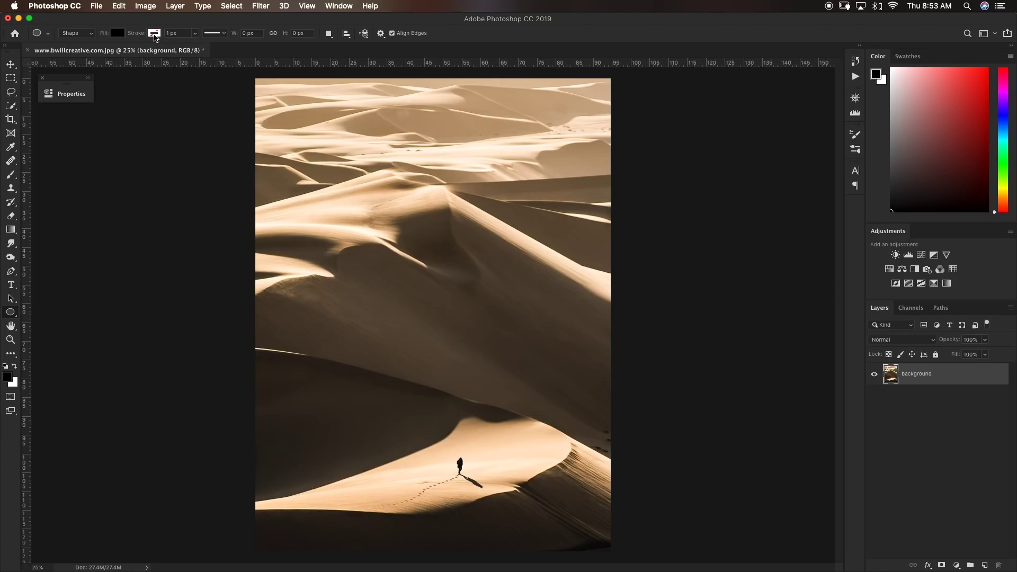
left_click_drag(359, 191, 514, 325)
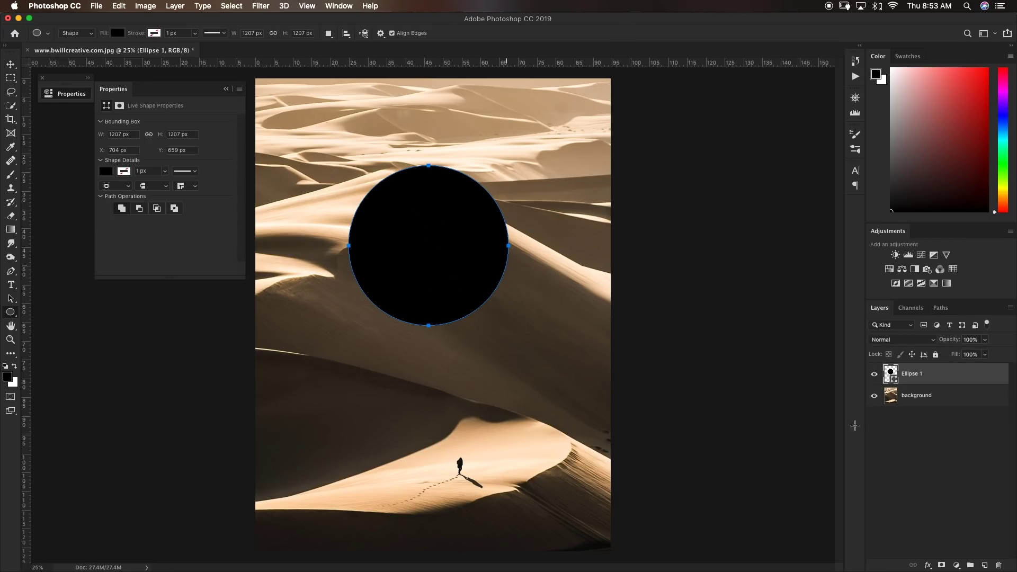
Hide the circle layer and copy a rectangular area about 75 × 61 cm from the background's upper part onto its own layer
left_click(873, 375)
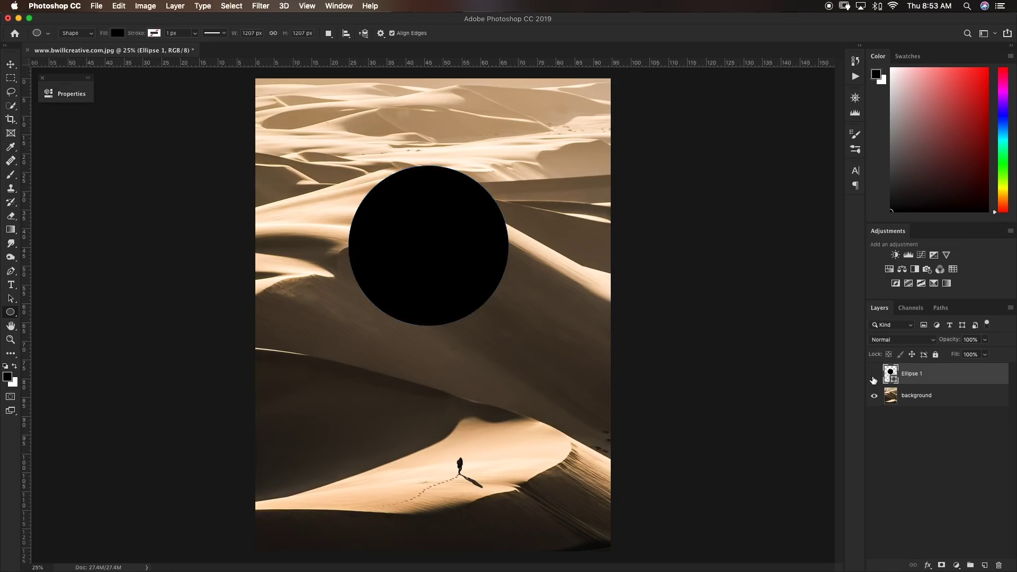
left_click(873, 375)
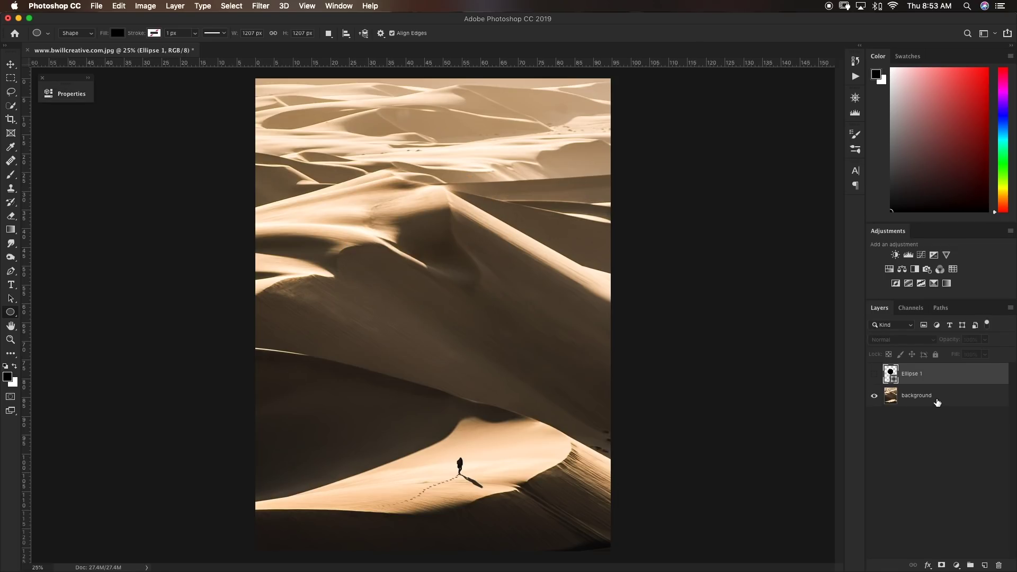
left_click(937, 402)
key("m")
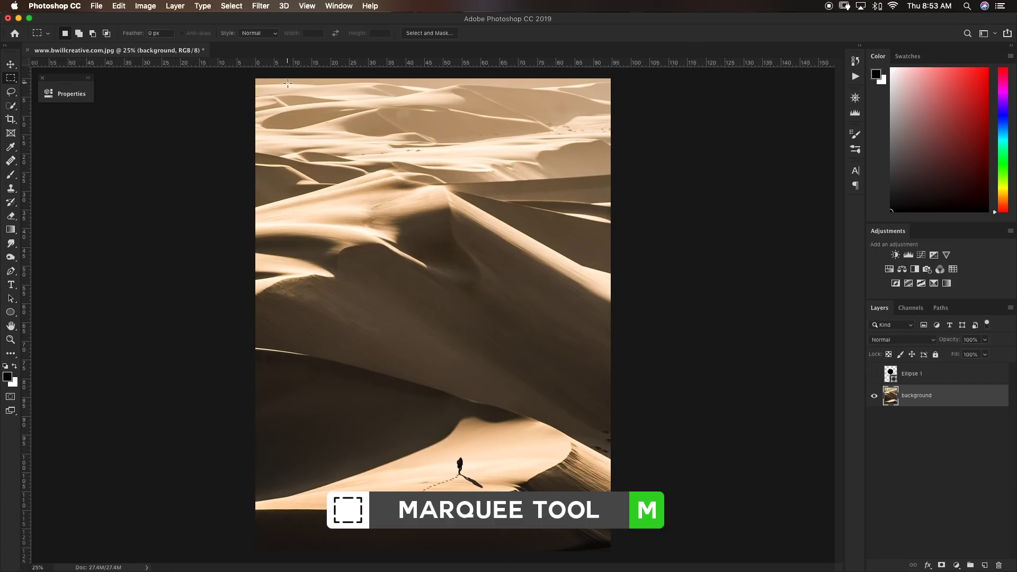
left_click_drag(287, 80, 569, 310)
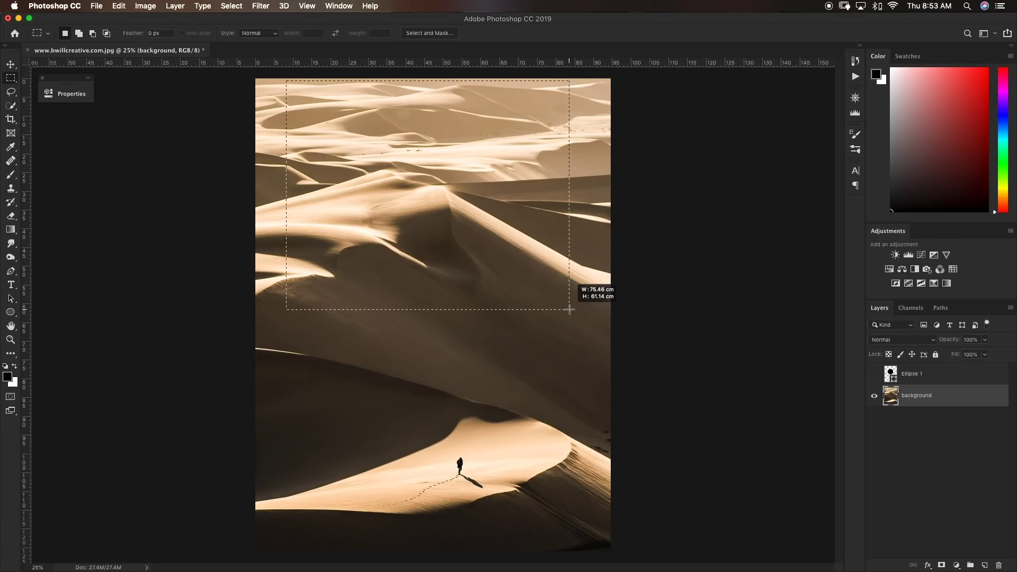
left_click_drag(569, 310, 569, 310)
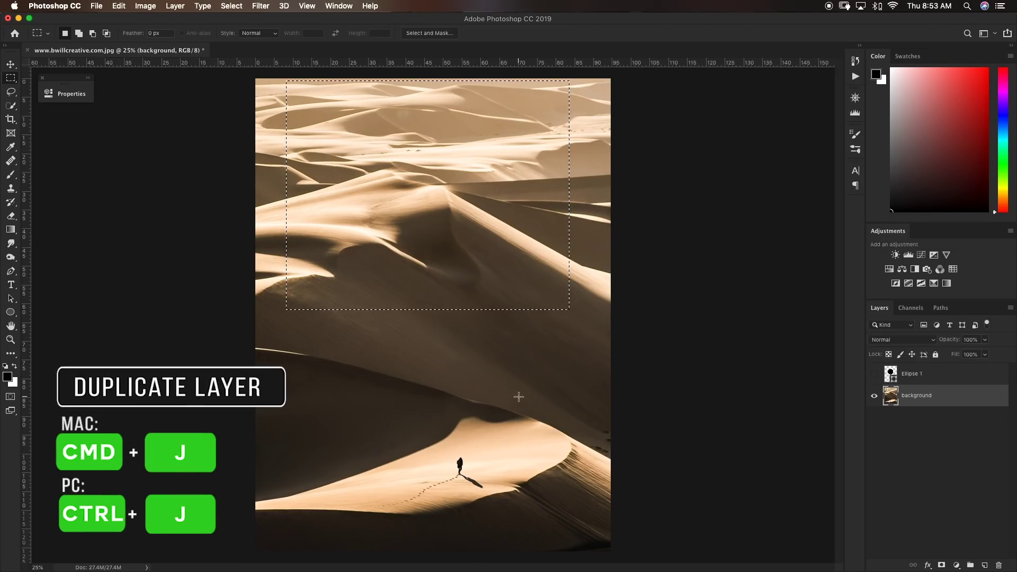
key("super+j")
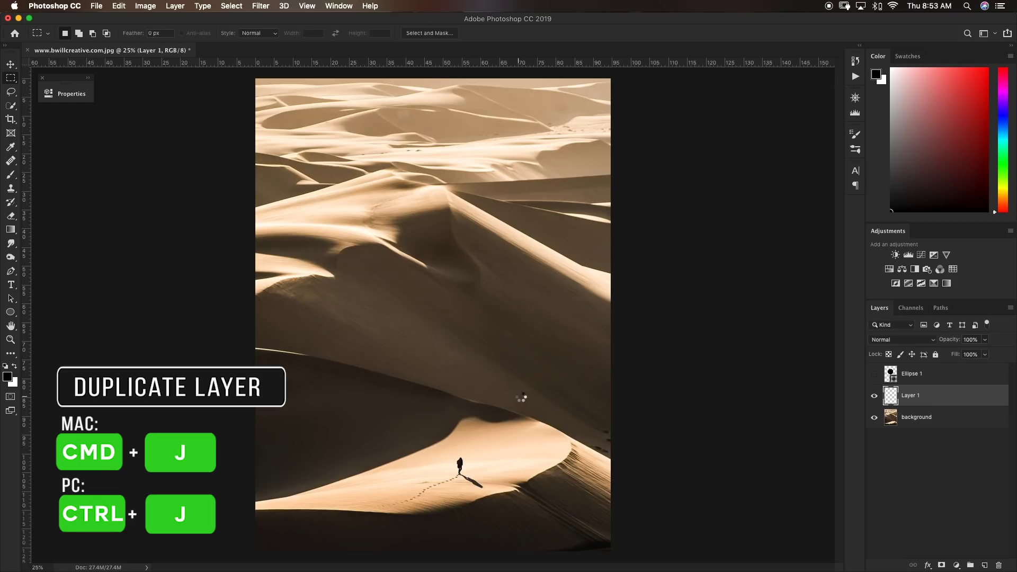
left_click(874, 418)
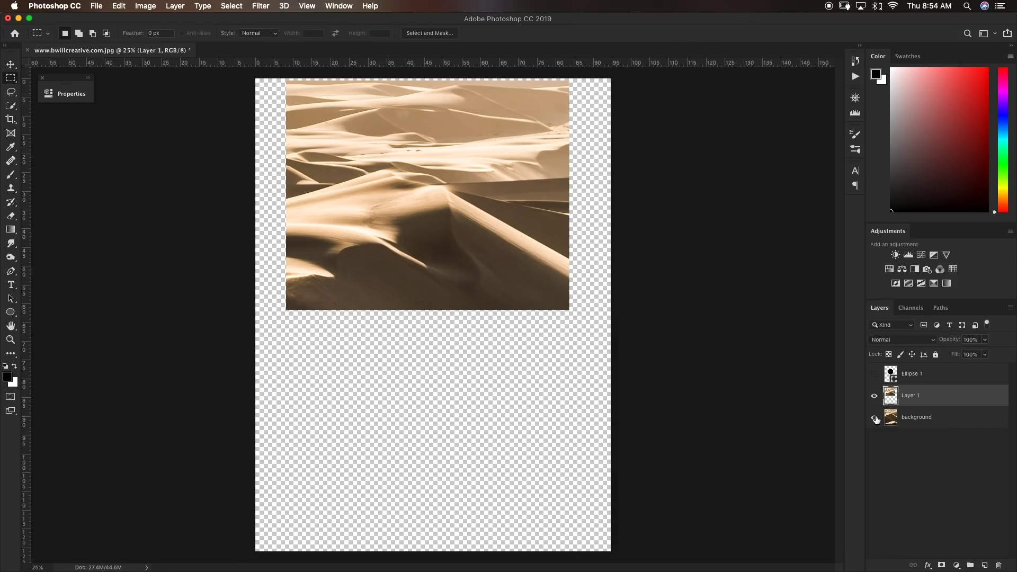
left_click(874, 418)
Rename the copied dune layer as Lens Ball
double_click(910, 395)
key("BackSpace")
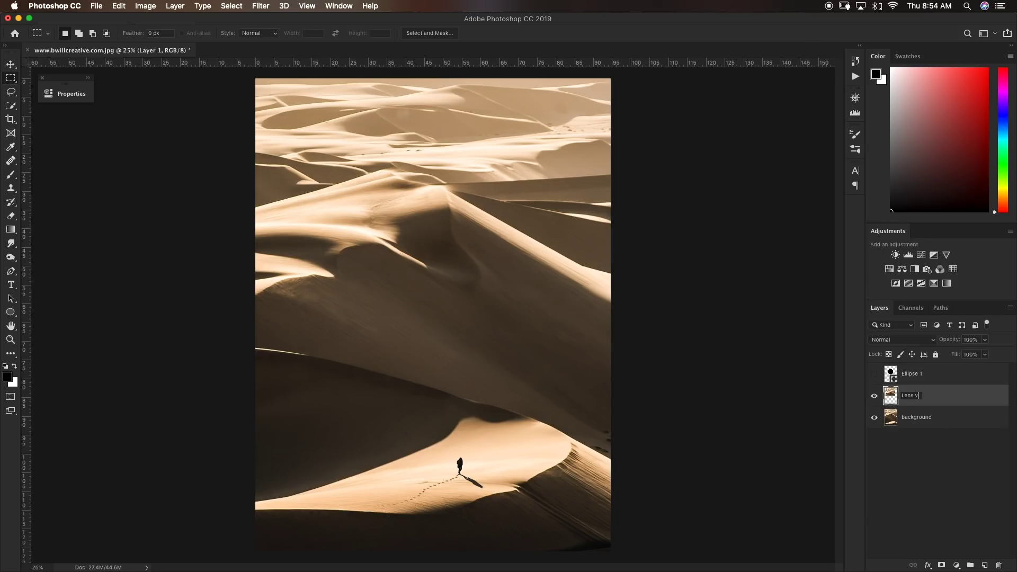
type("Lens Ball")
key("Return")
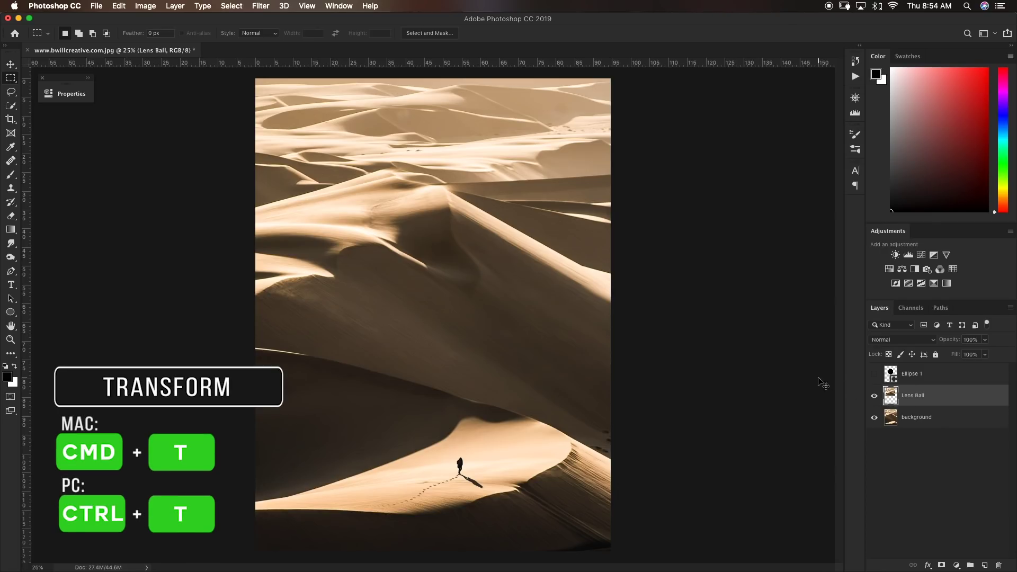
Flip the Lens Ball layer vertically and move it down to the middle of the image
key("super+t")
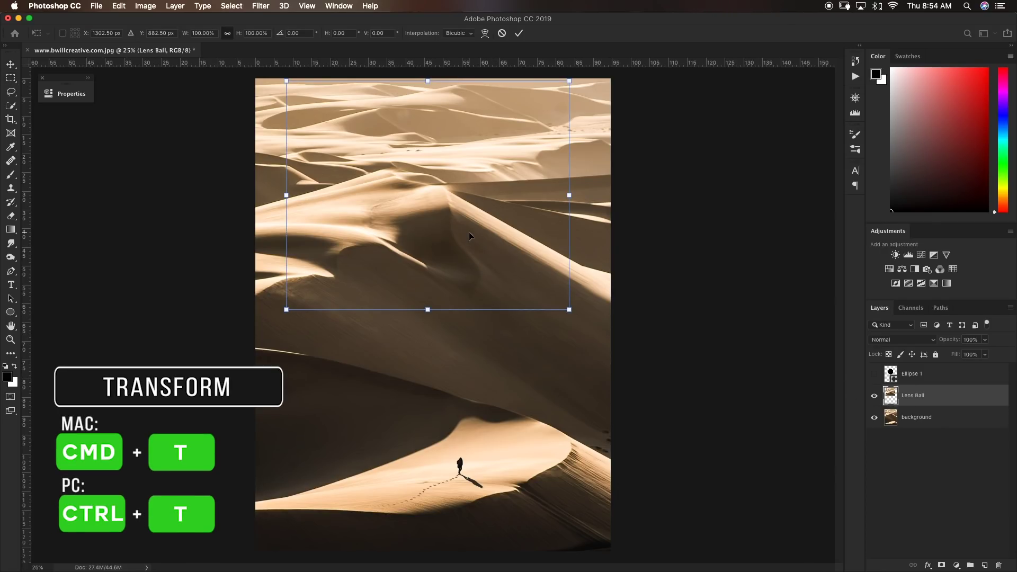
right_click(467, 193)
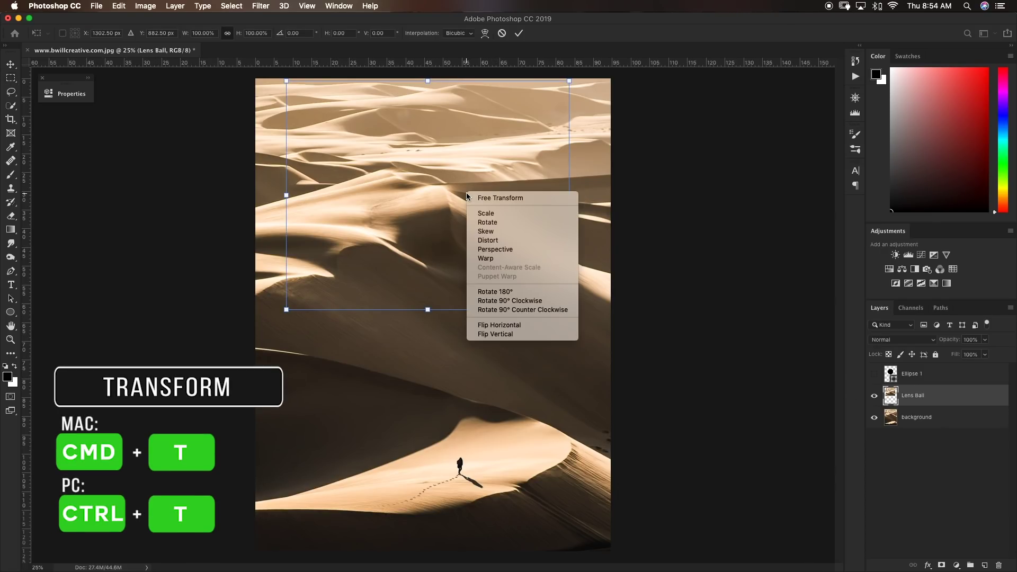
left_click(513, 335)
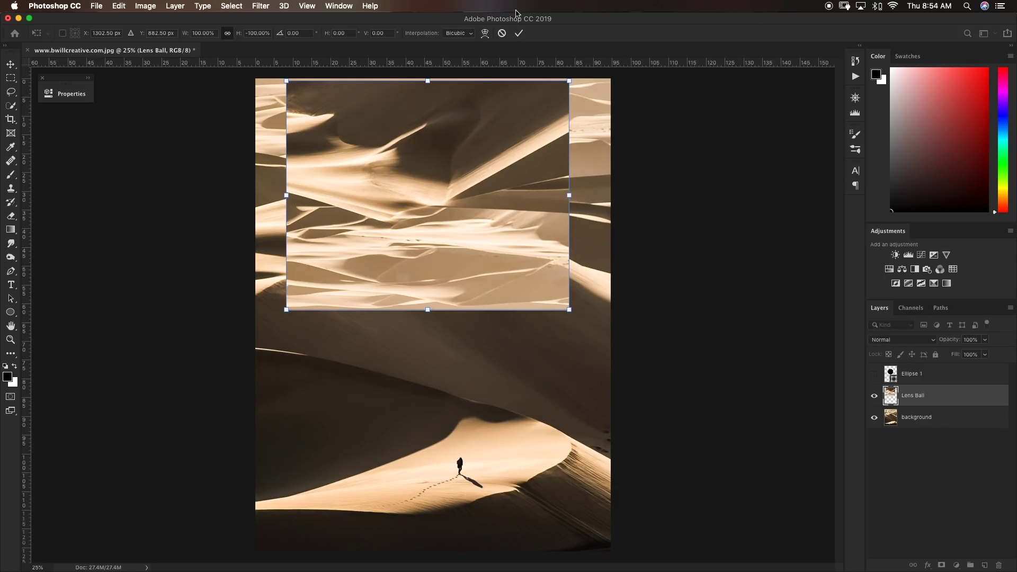
left_click(519, 34)
key("v")
left_click_drag(471, 184, 469, 279)
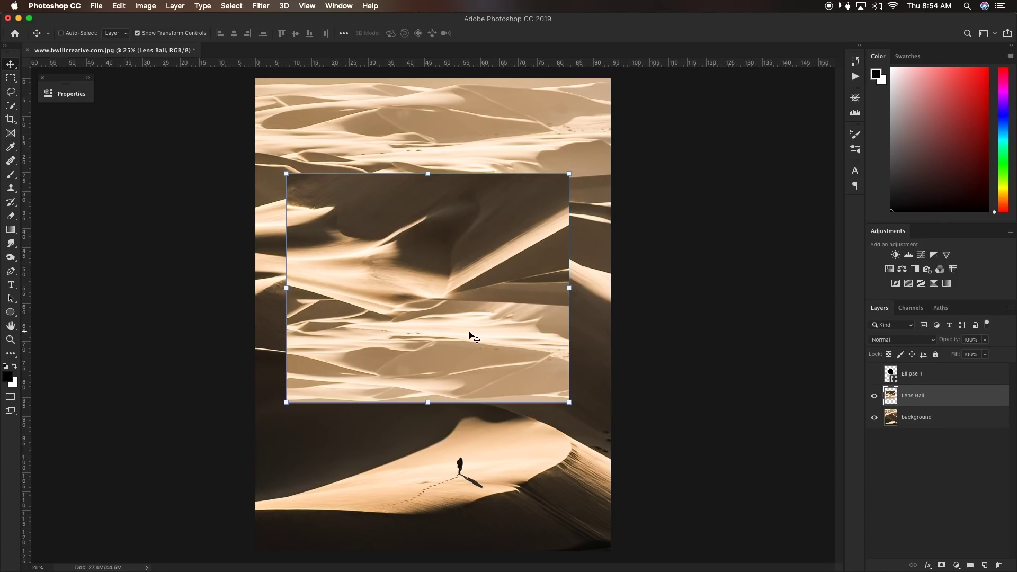
Apply the Spherize distortion to the Lens Ball layer with an amount of 100% in Normal mode
left_click(261, 8)
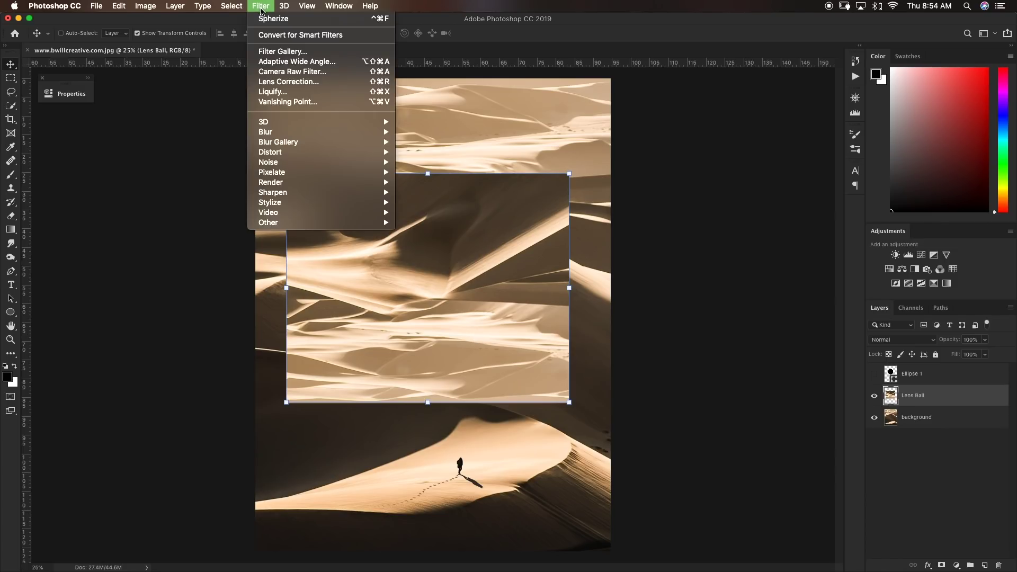
mouse_move(284, 157)
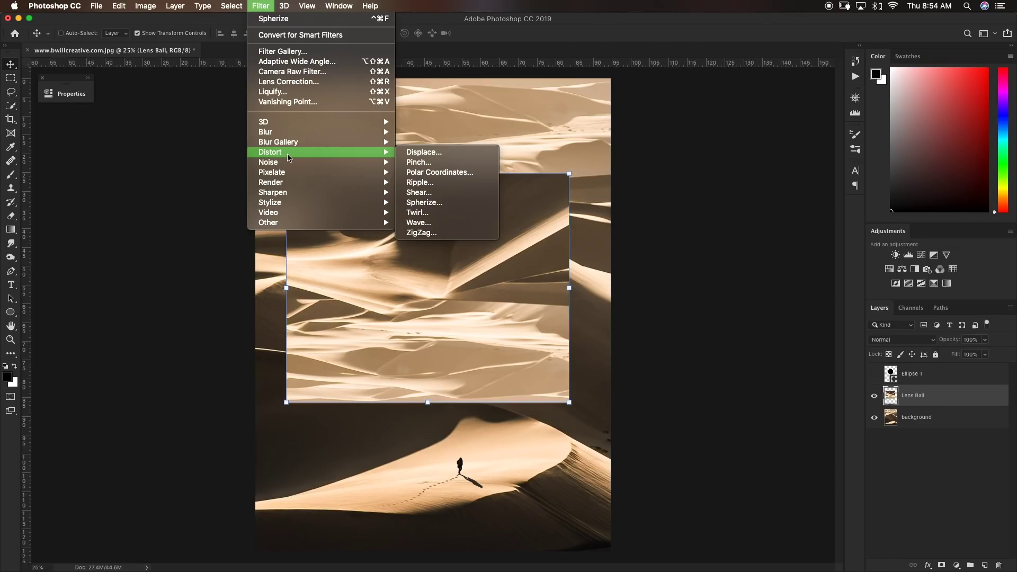
left_click(444, 203)
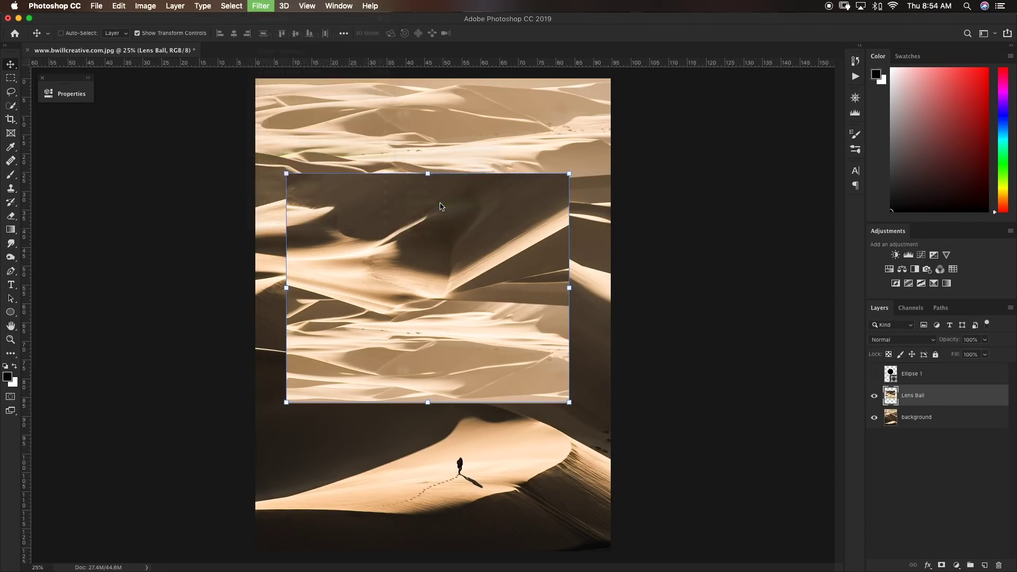
left_click_drag(569, 308, 713, 318)
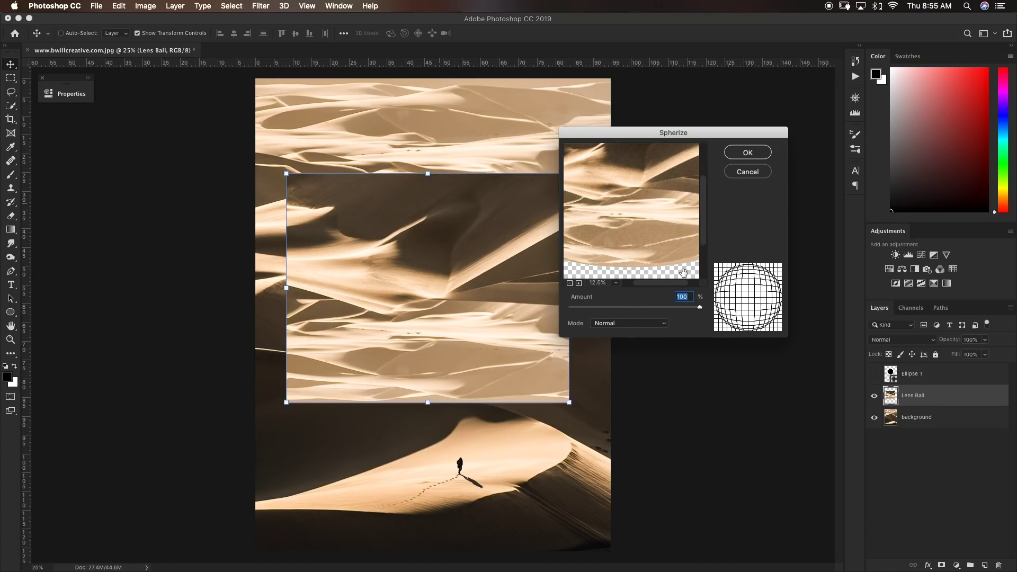
left_click(741, 157)
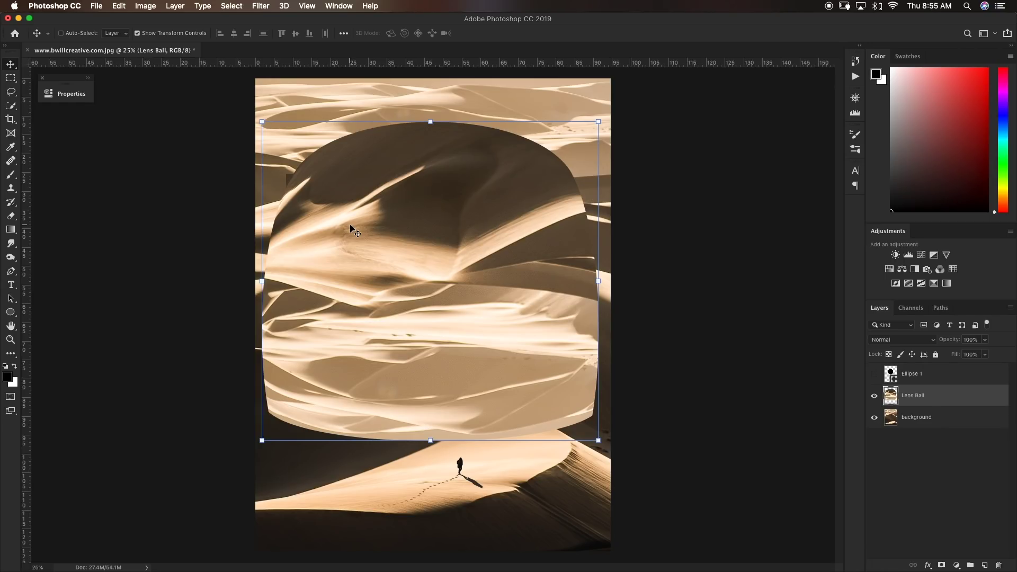
Repeat the same Spherize filter on the Lens Ball layer to strengthen the bulge
left_click(263, 7)
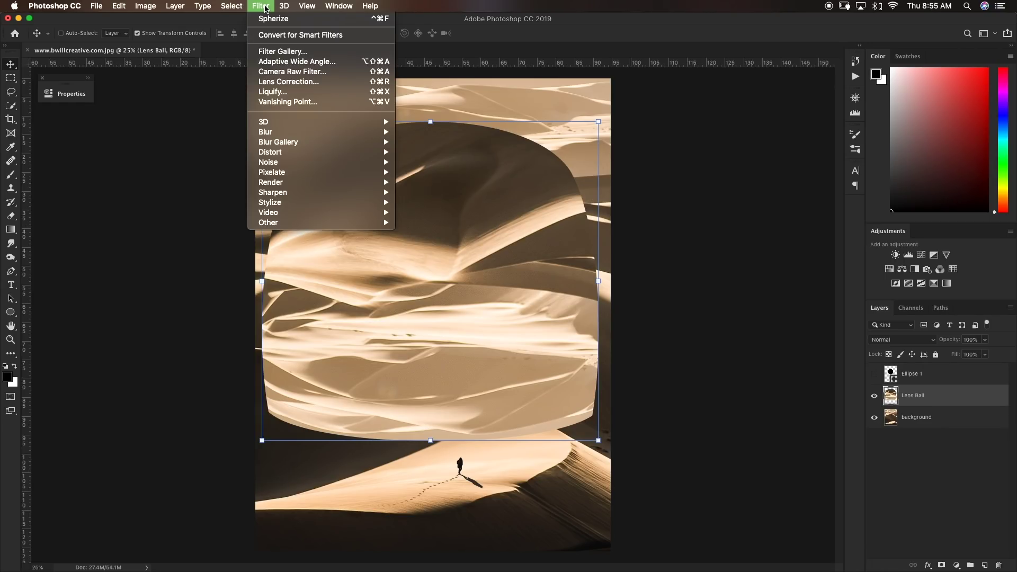
left_click(293, 20)
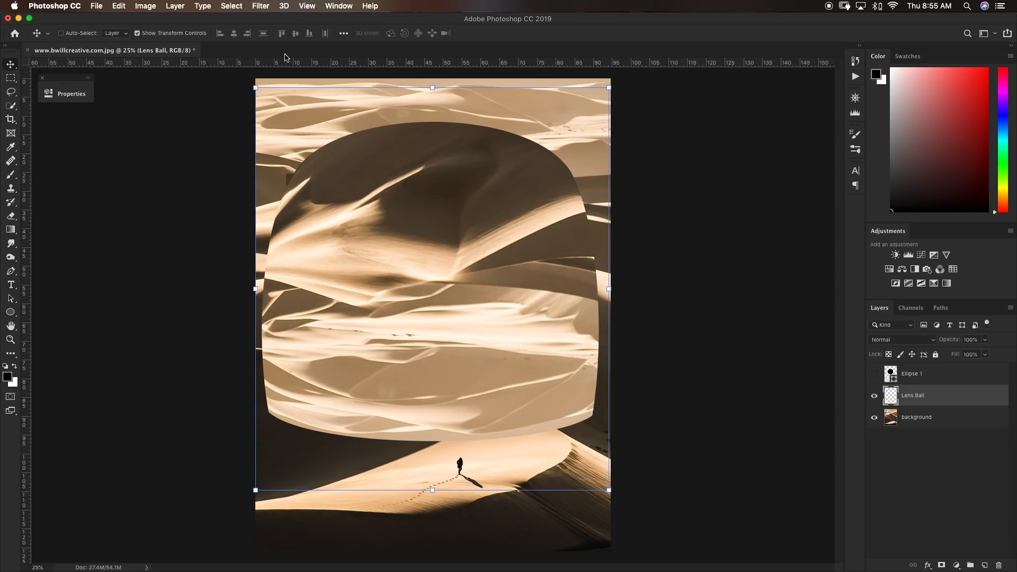
key("super+f")
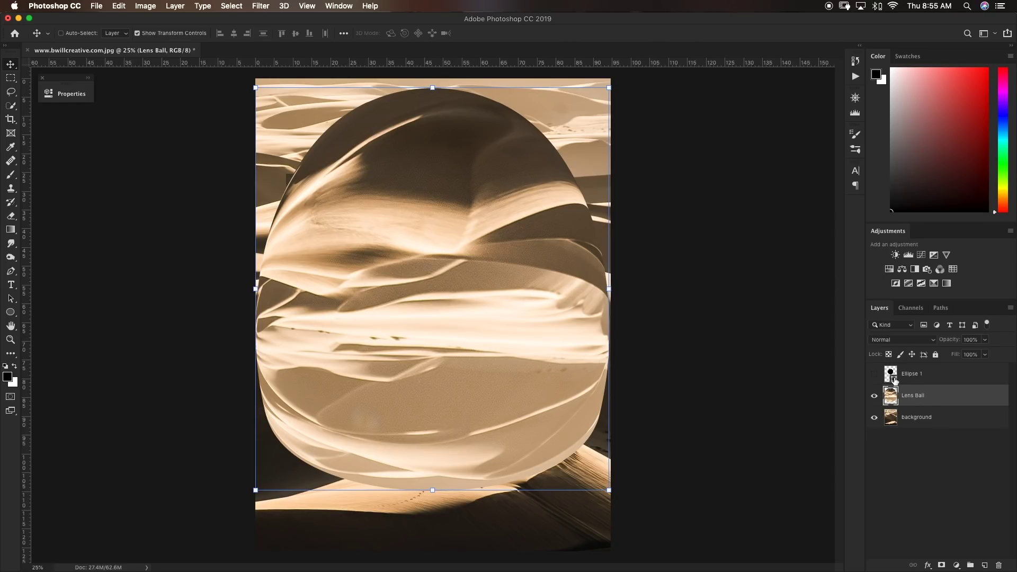
Mask the Lens Ball layer with a selection loaded from the Ellipse 1 circle, and leave the circle layer hidden
left_click(874, 375)
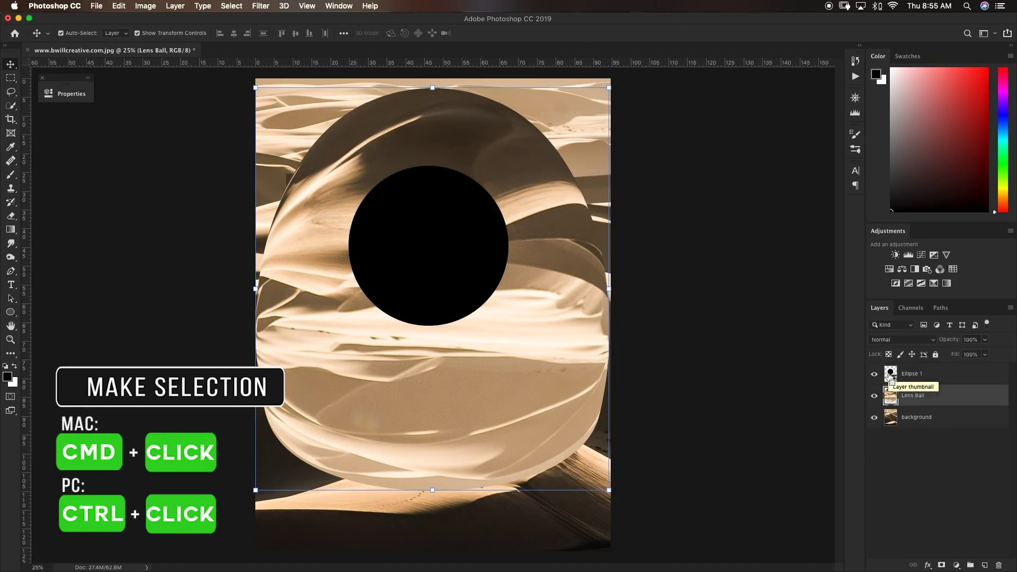
left_click(891, 375, "super")
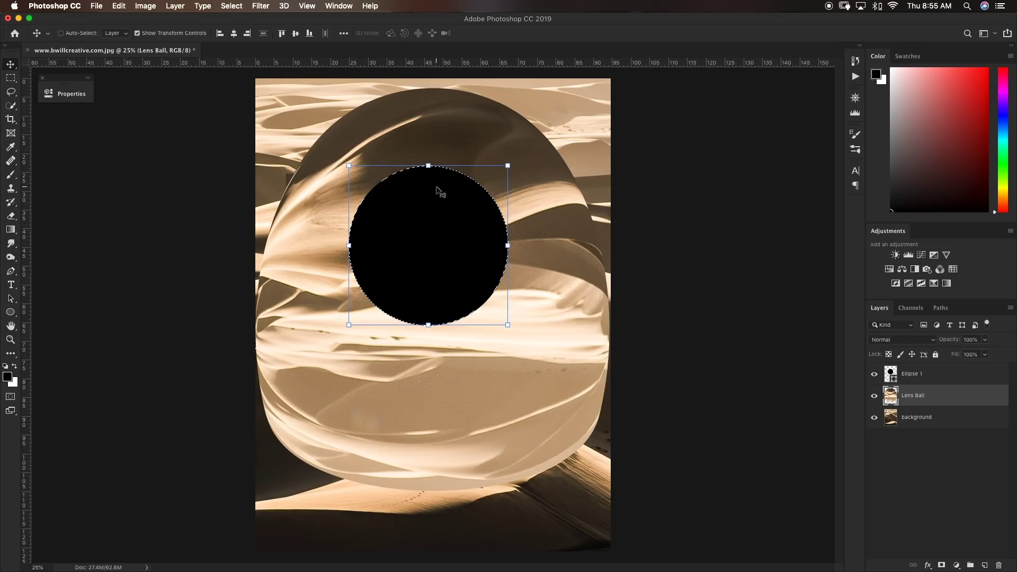
left_click(941, 565)
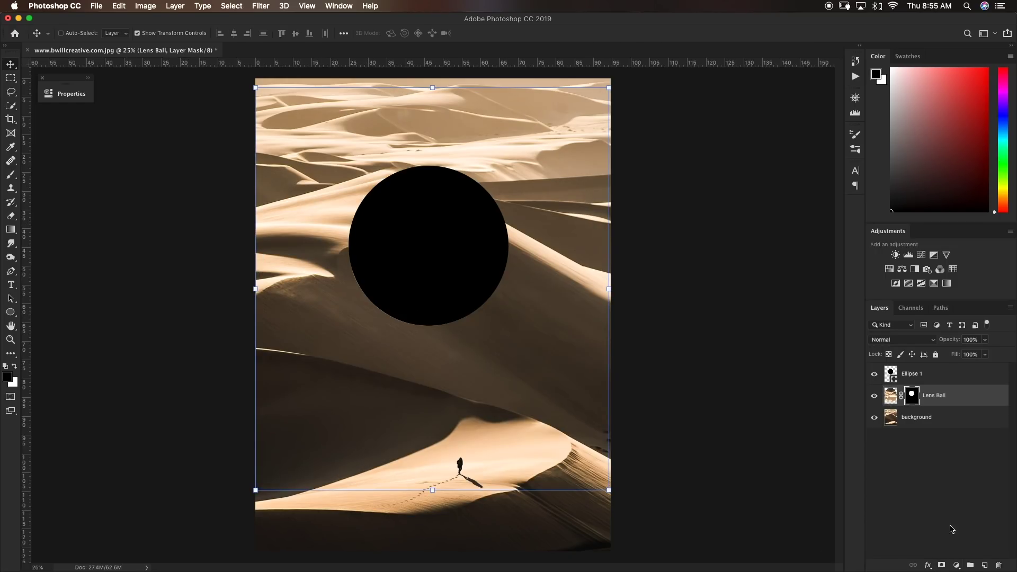
left_click(873, 374)
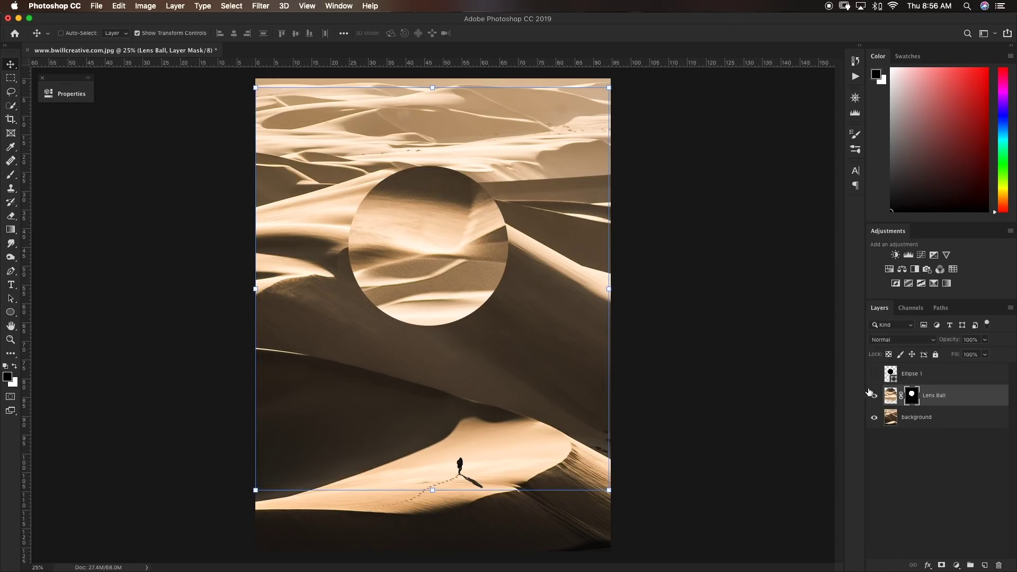
Unlink the Lens Ball layer from its mask and scale and reposition the spherized image to fit just around the circle
left_click(902, 397)
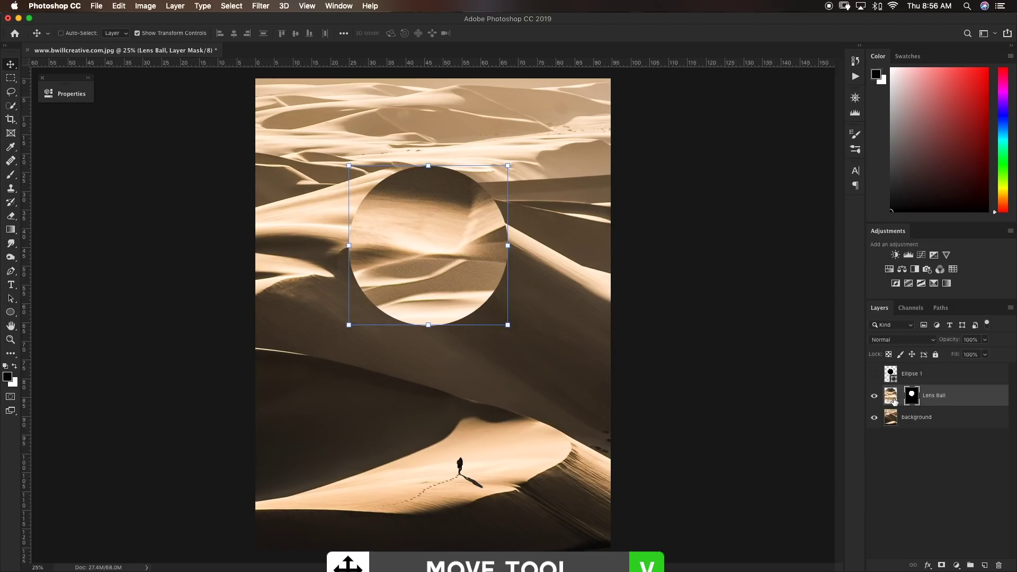
left_click(892, 400)
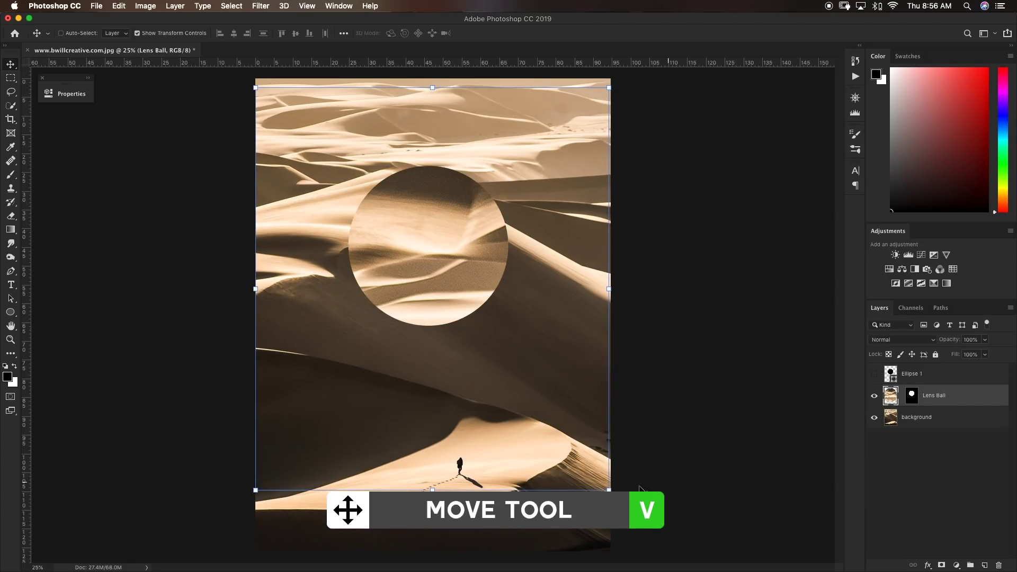
left_click_drag(608, 489, 503, 370)
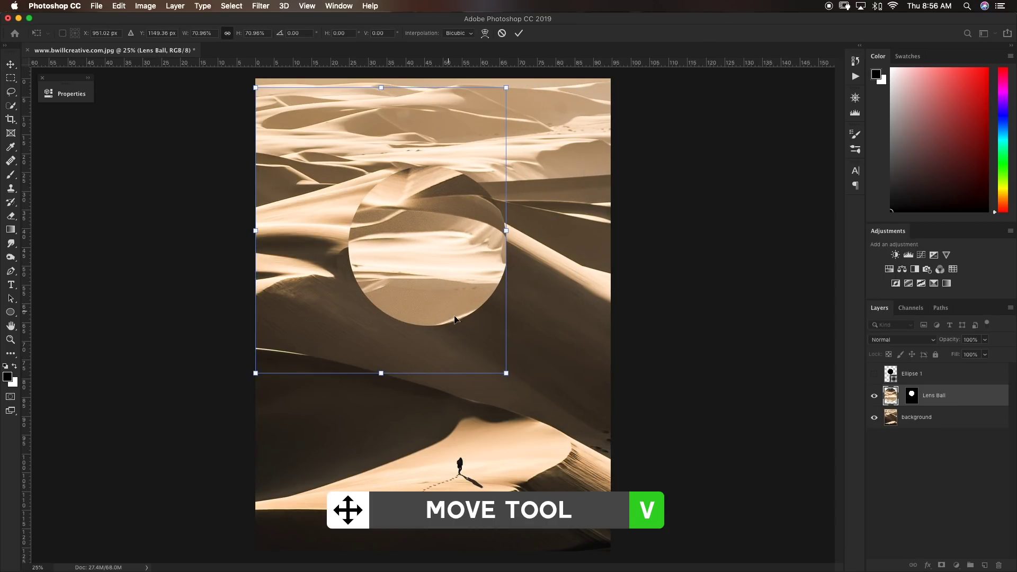
left_click_drag(456, 317, 507, 332)
left_click_drag(565, 390, 524, 345)
left_click_drag(496, 305, 515, 329)
left_click_drag(544, 373, 501, 319)
left_click(518, 33)
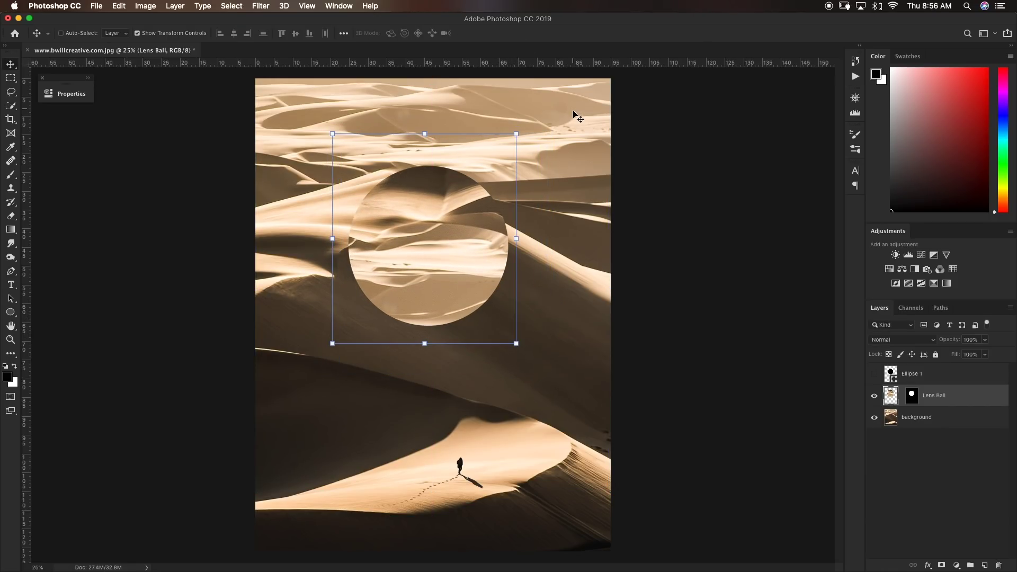
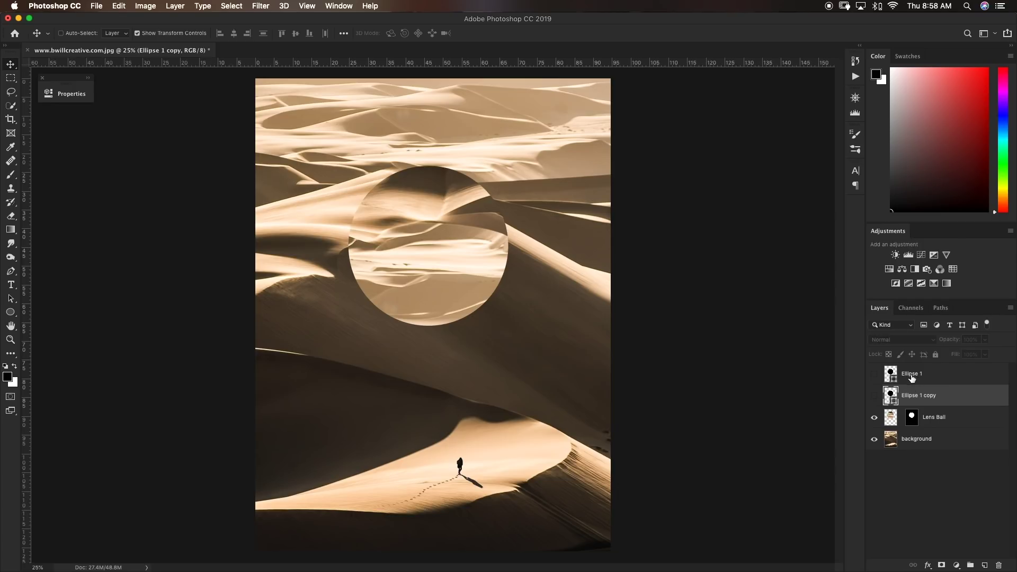
Show the Ellipse 1 copy layer and rename it Glass Reflection
left_click(874, 396)
double_click(927, 395)
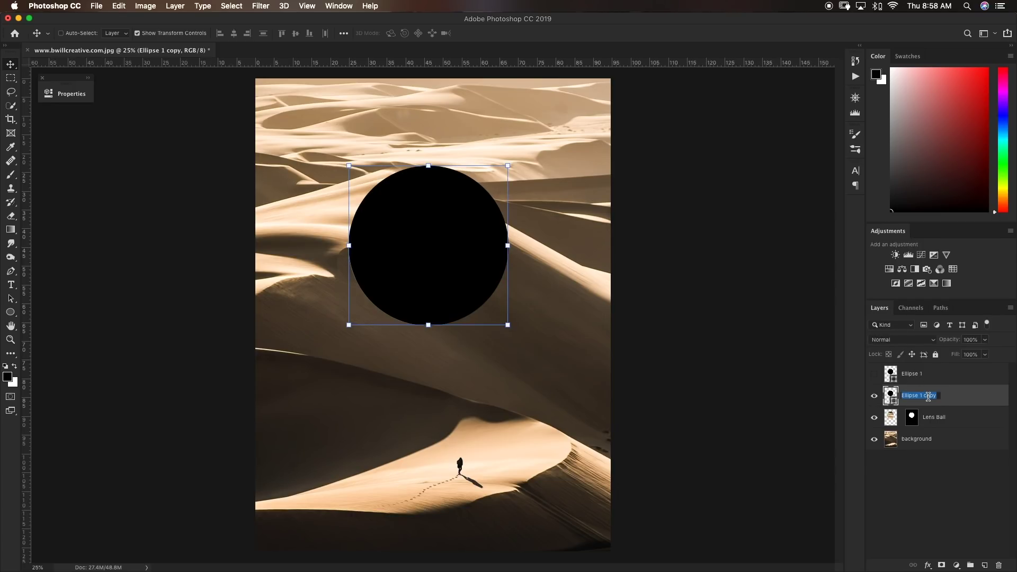
key("BackSpace")
type("Glass Reflection")
key("Return")
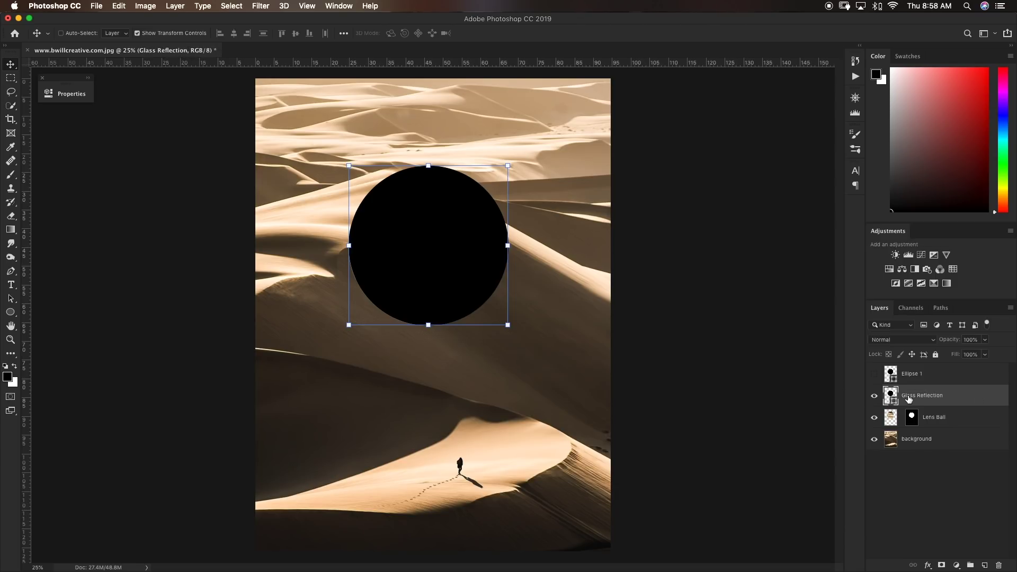
Change the fill of the Glass Reflection circle to white
key("u")
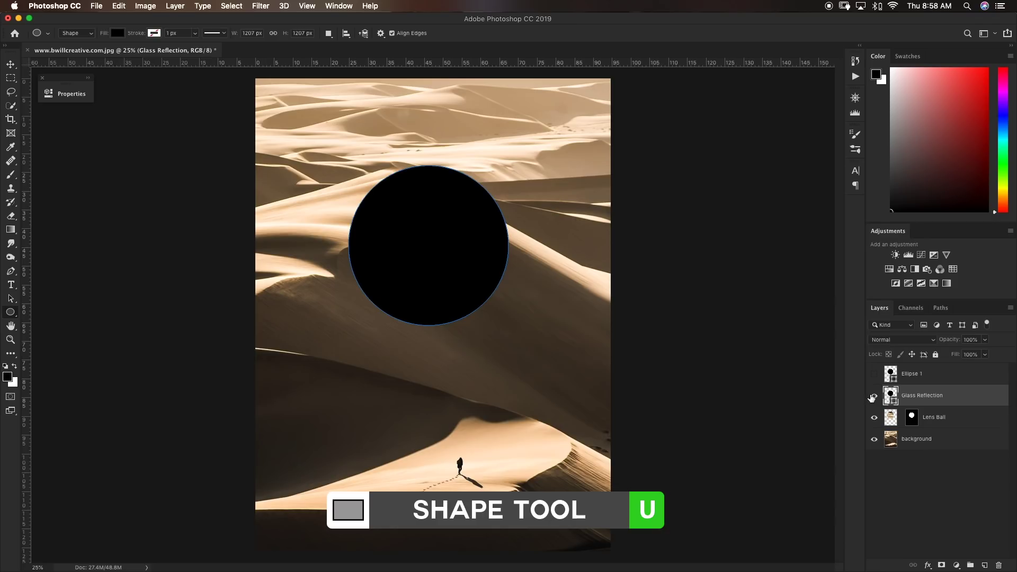
left_click(117, 35)
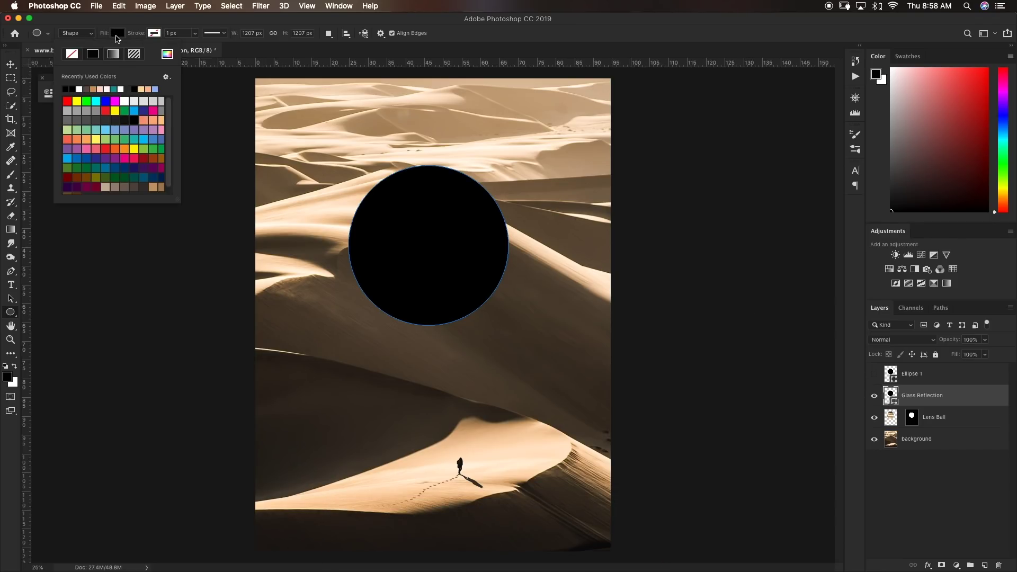
left_click(80, 88)
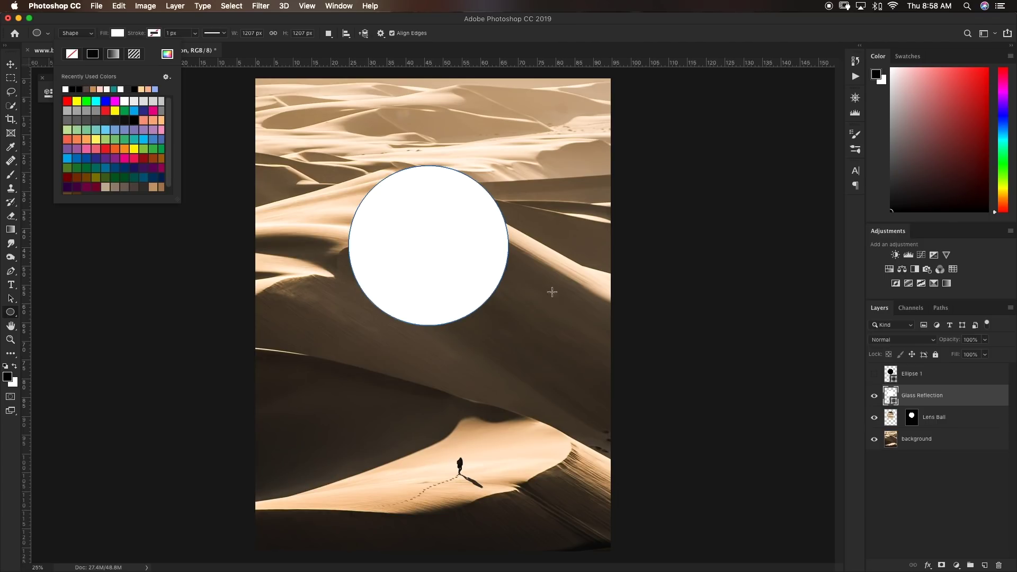
left_click(954, 500)
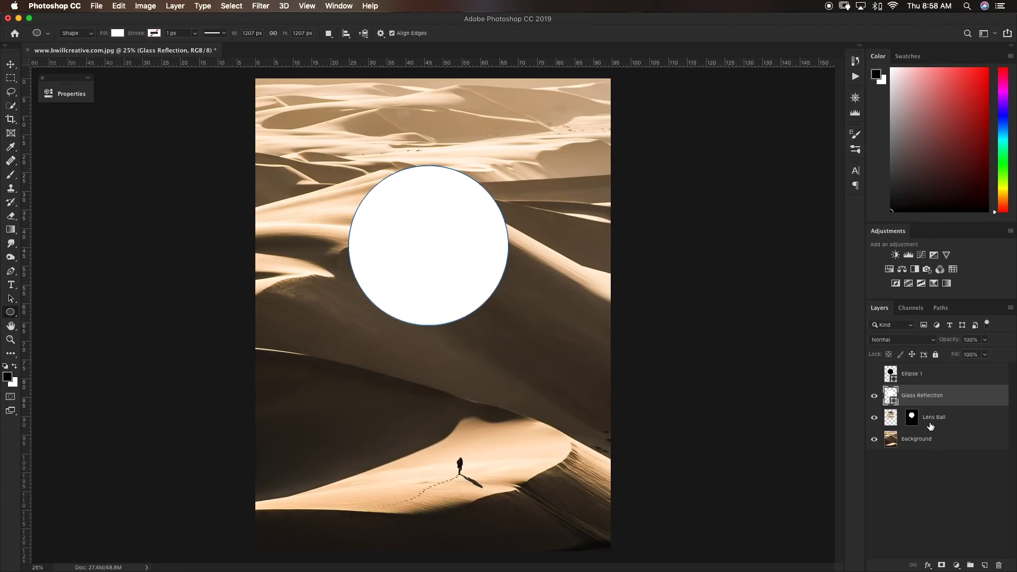
Add a layer mask to Glass Reflection and offset the white circle slightly up and left of the lens ball
left_click(941, 564)
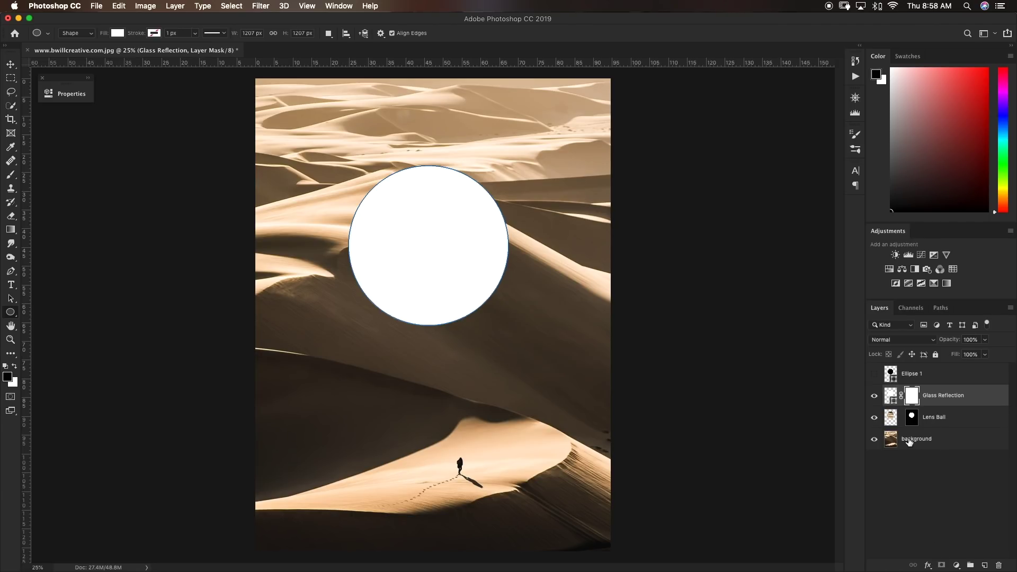
key("v")
left_click_drag(420, 261, 414, 249)
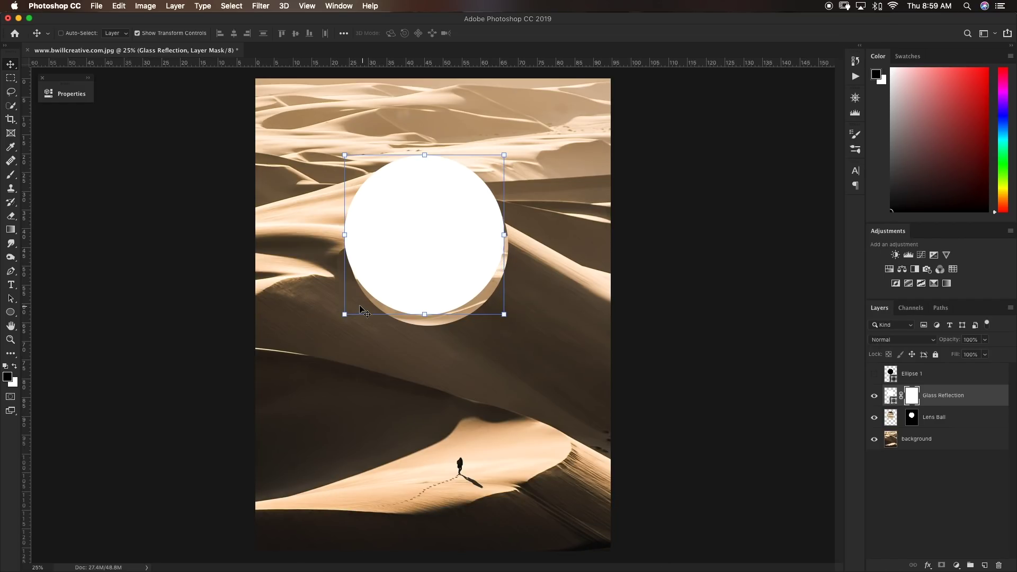
mouse_move(435, 241)
left_mouse_down()
mouse_move(454, 239)
mouse_move(435, 238)
left_mouse_up()
Paint black with a soft brush on the Glass Reflection mask, leaving only a white crescent along the ball's lower-right edge
key("b")
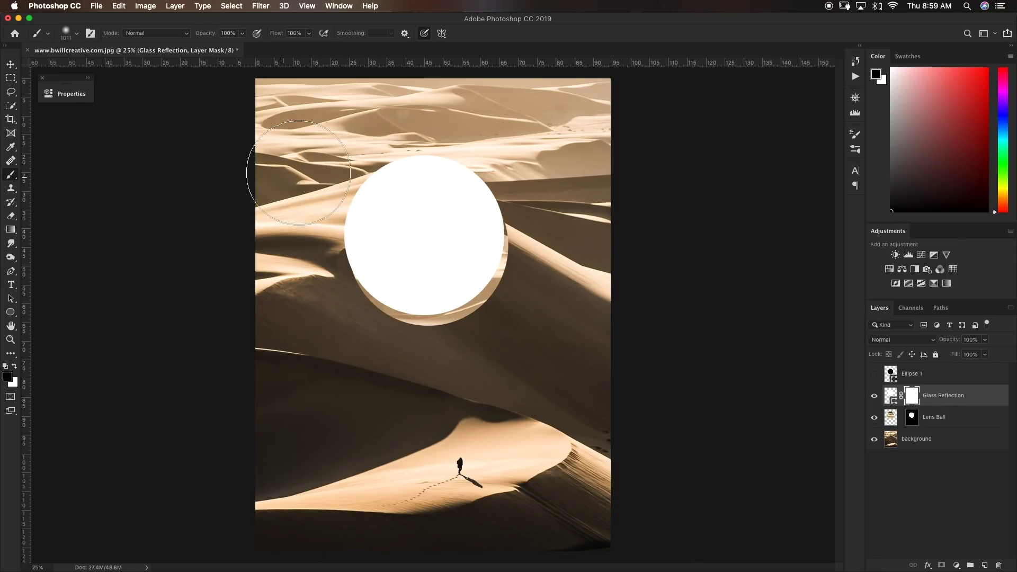
left_click_drag(335, 192, 308, 192)
mouse_move(411, 183)
left_mouse_down()
mouse_move(358, 187)
mouse_move(463, 158)
mouse_move(472, 183)
mouse_move(366, 222)
mouse_move(359, 214)
mouse_move(363, 224)
mouse_move(337, 236)
mouse_move(358, 235)
mouse_move(418, 267)
mouse_move(446, 251)
mouse_move(466, 216)
mouse_move(469, 203)
mouse_move(463, 222)
mouse_move(361, 295)
mouse_move(446, 301)
mouse_move(486, 292)
mouse_move(435, 315)
mouse_move(502, 269)
mouse_move(367, 210)
mouse_move(364, 232)
mouse_move(404, 247)
mouse_move(448, 239)
mouse_move(483, 189)
mouse_move(439, 256)
mouse_move(414, 261)
mouse_move(441, 255)
mouse_move(474, 212)
mouse_move(486, 150)
mouse_move(353, 238)
left_mouse_up()
Nudge the Glass Reflection crescent slightly down and right, closer to the edge of the lens ball
key("super+equal")
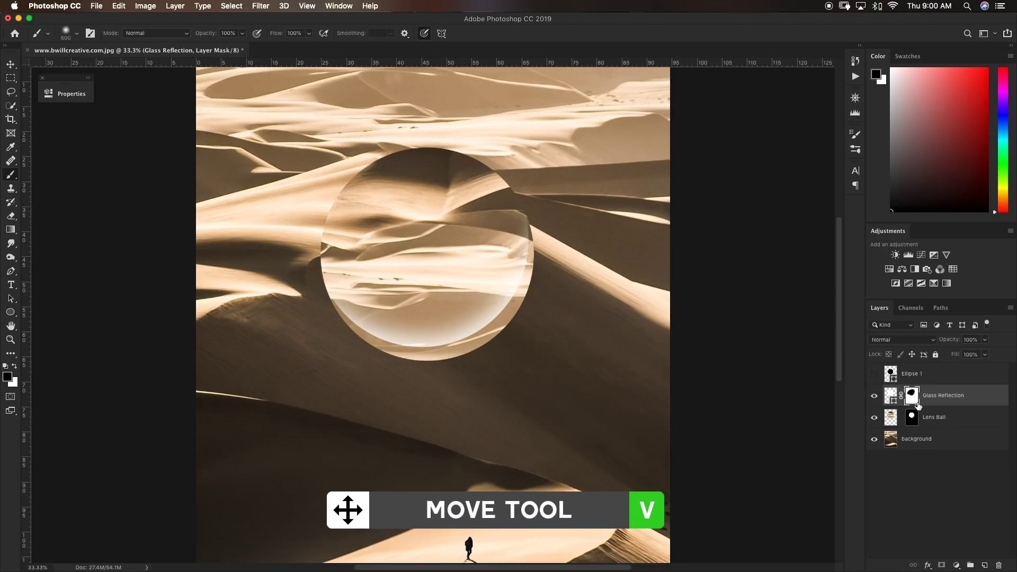
key("v")
key("shift+Down")
key("shift+Down")
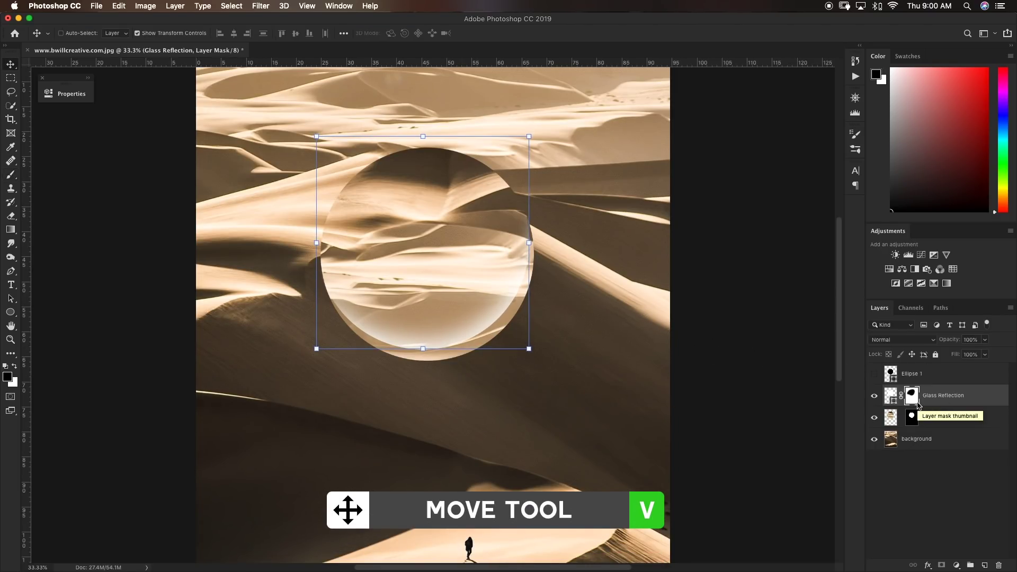
key("shift+Right")
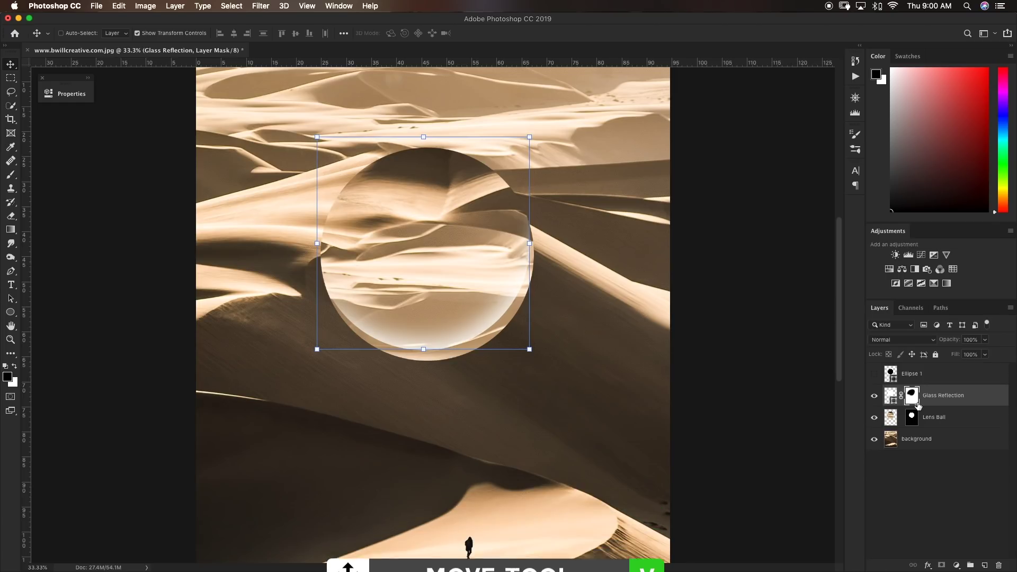
key("ctrl+minus")
key("b")
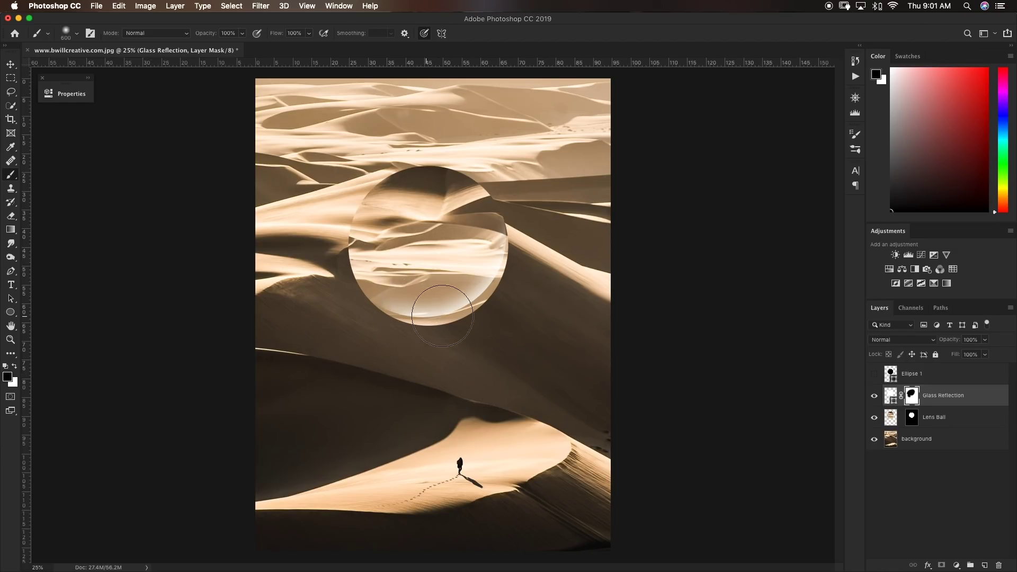
Rasterize the Glass Reflection shape and apply a Gaussian Blur with a radius of 1.3 pixels to it
left_click(892, 397)
left_click(255, 7)
mouse_move(280, 132)
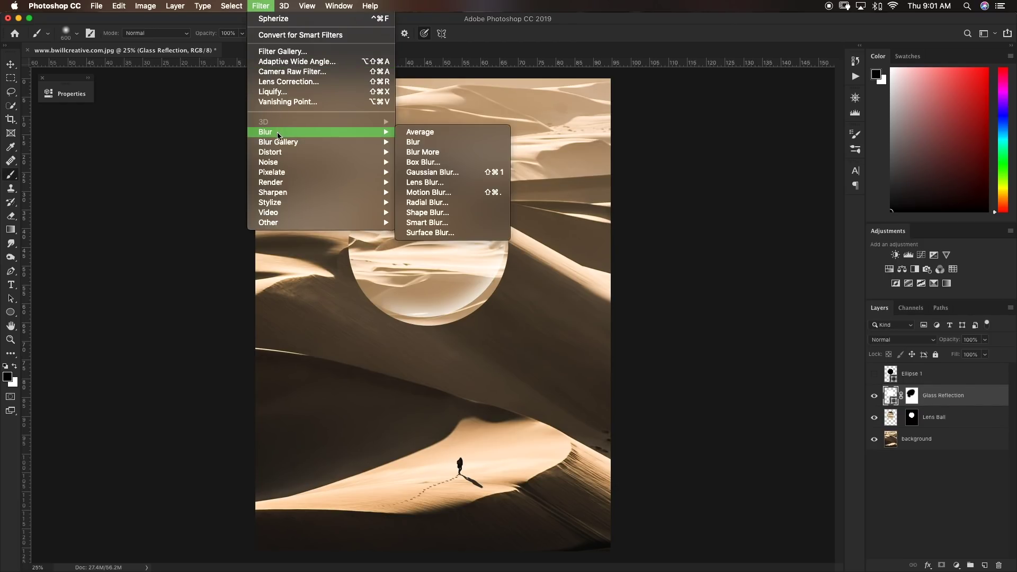
left_click(423, 172)
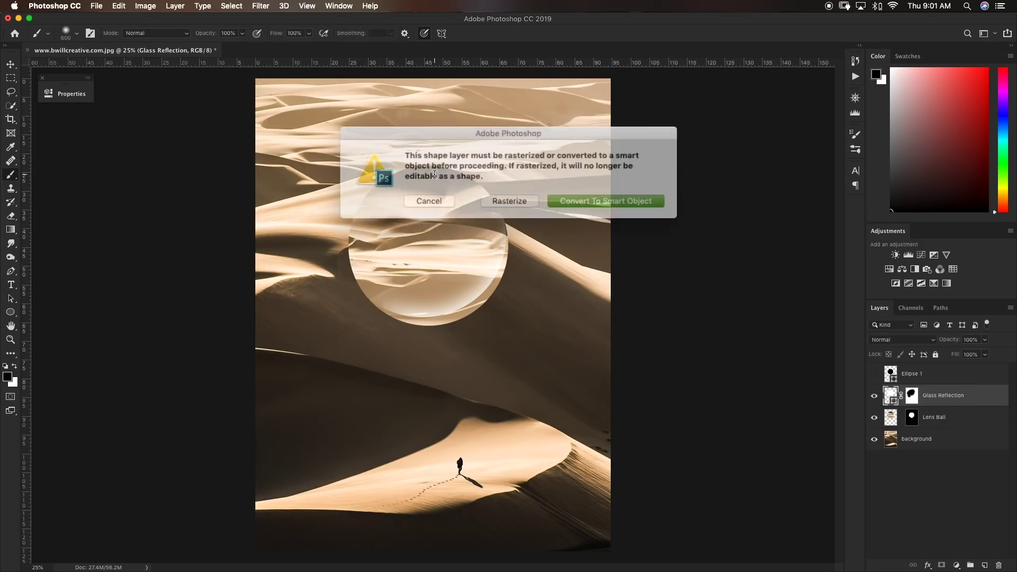
left_click(509, 197)
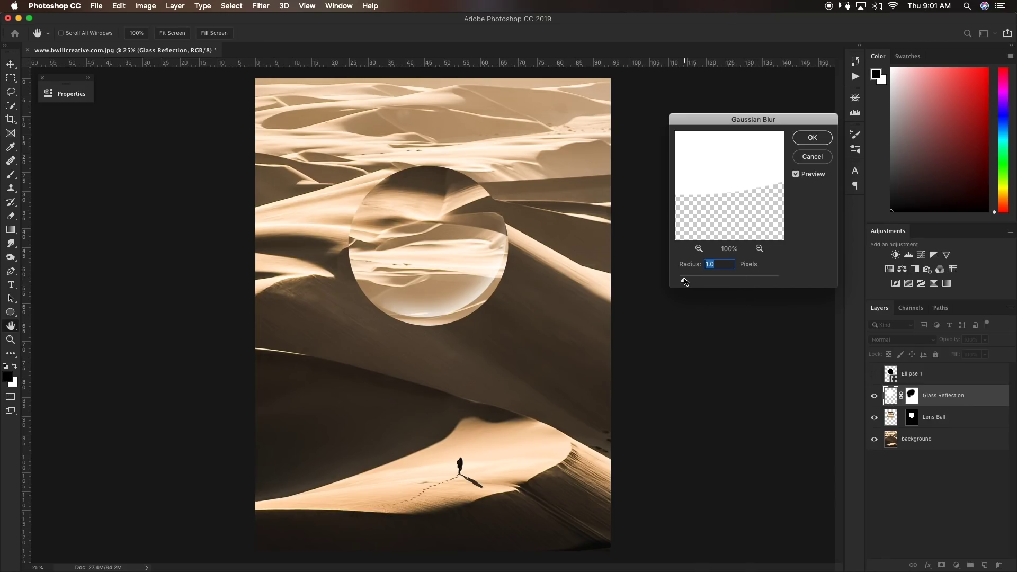
left_click_drag(684, 281, 686, 283)
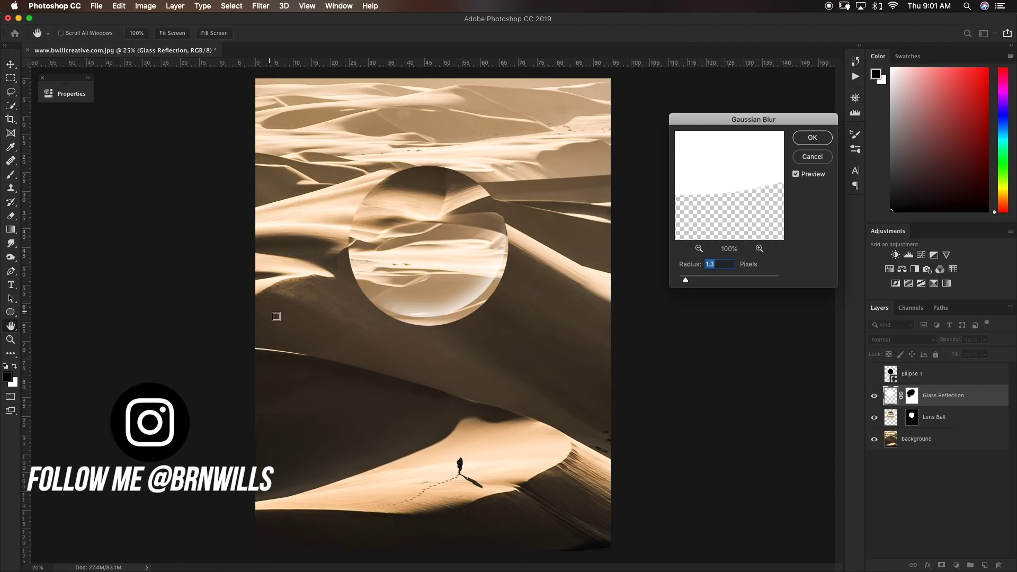
key("Return")
key("b")
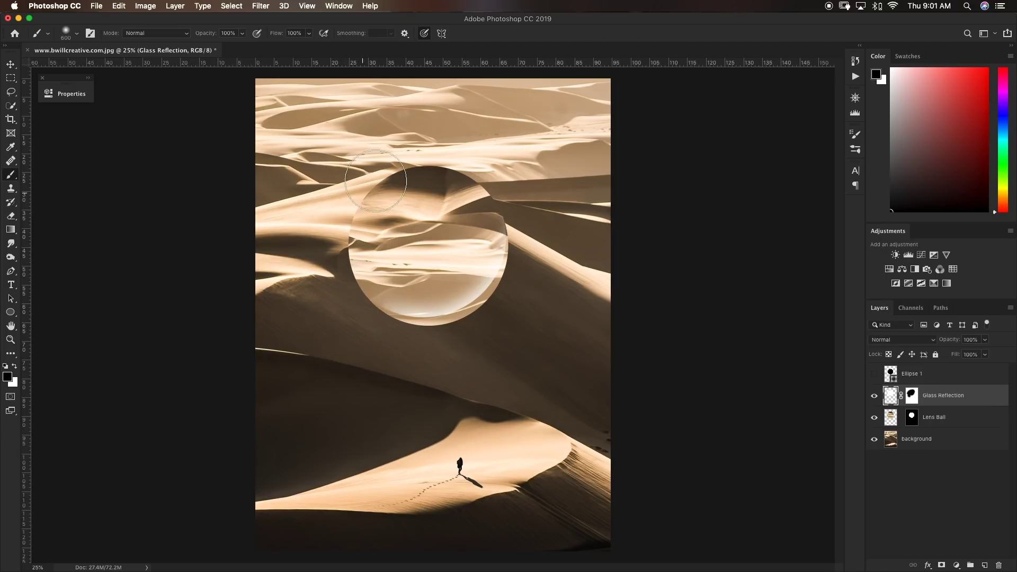
Duplicate the Ellipse 1 layer, place the copy below the original and rename it Highlight
left_click(921, 381)
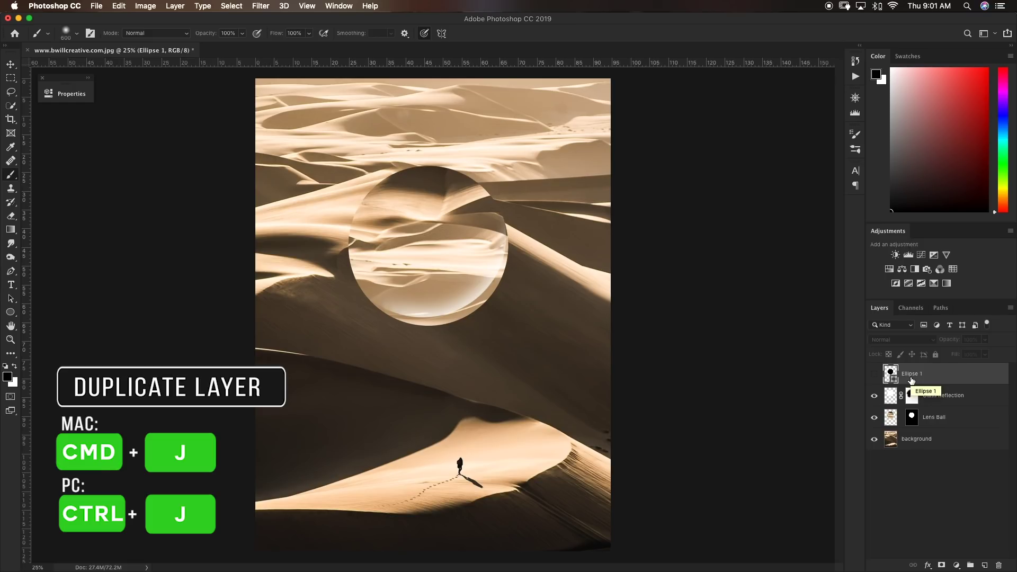
key("super+j")
left_click_drag(941, 380, 940, 403)
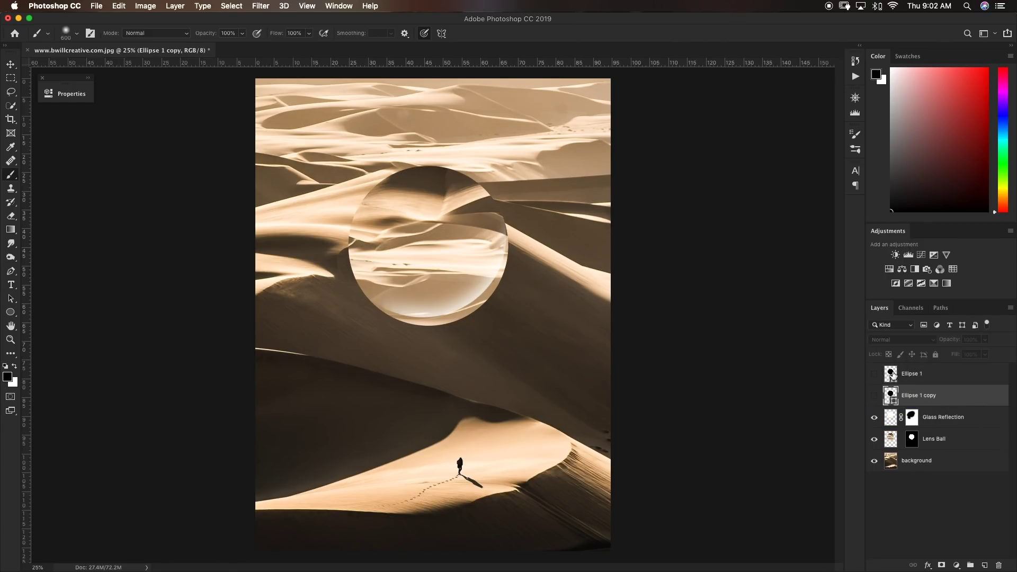
double_click(915, 395)
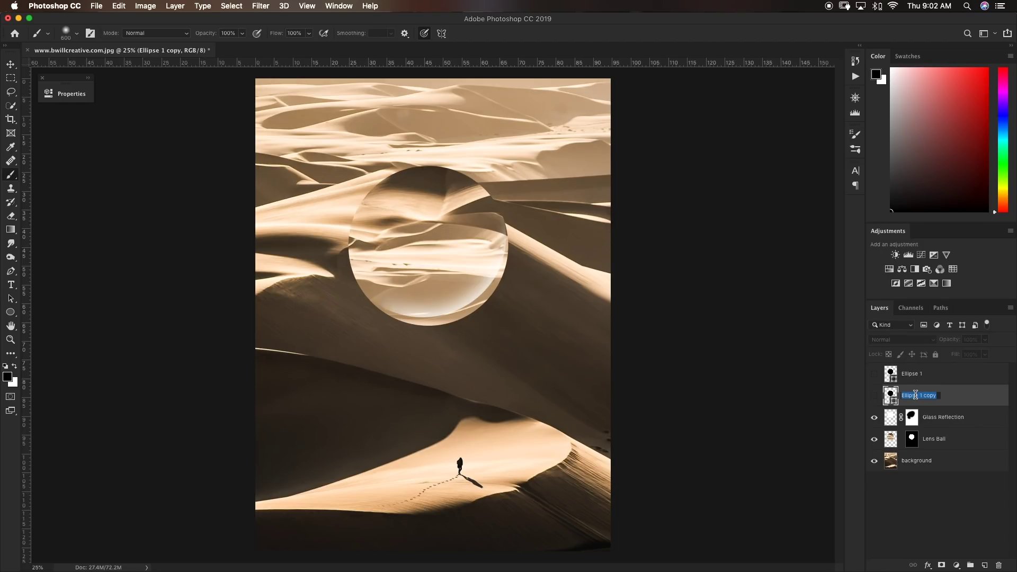
key("BackSpace")
type("Highlight")
key("Return")
Make the Highlight circle visible and set its fill to none
left_click(874, 396)
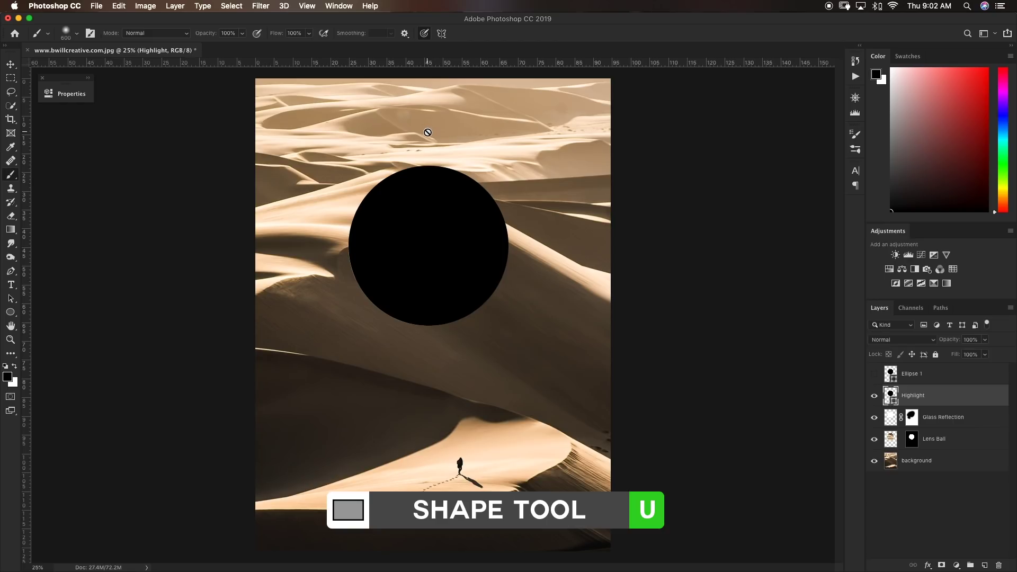
key("u")
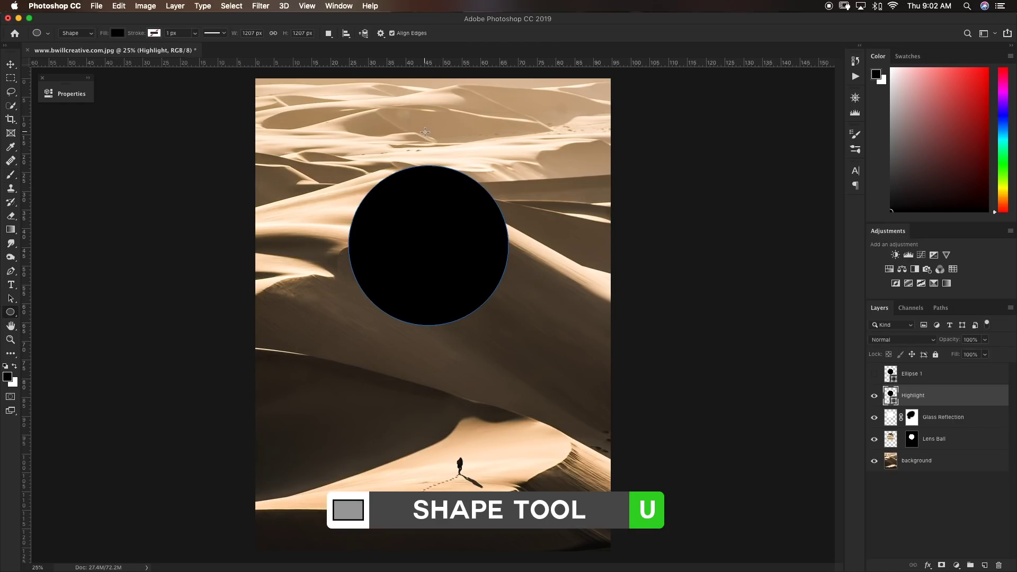
left_click(116, 34)
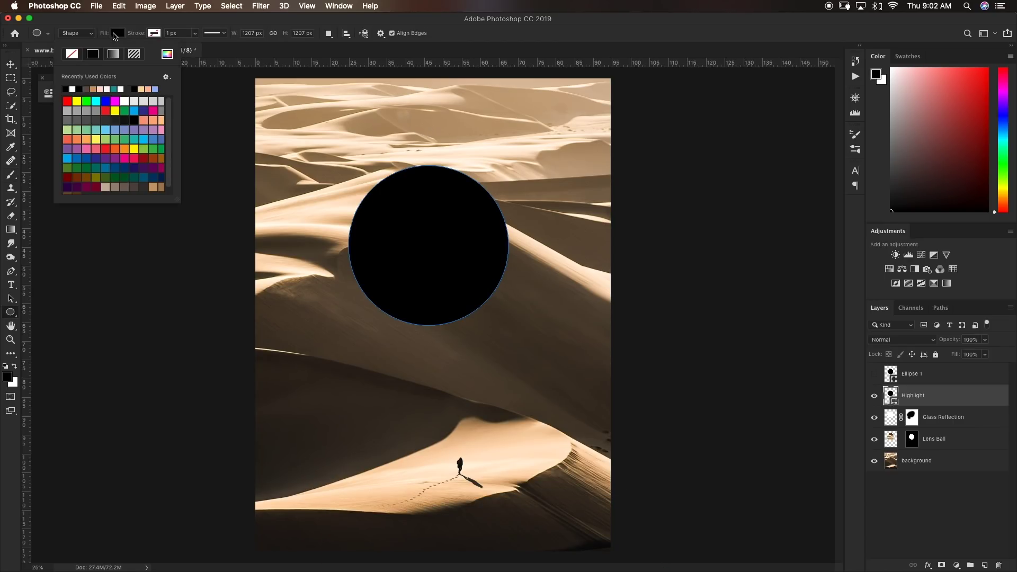
left_click(72, 54)
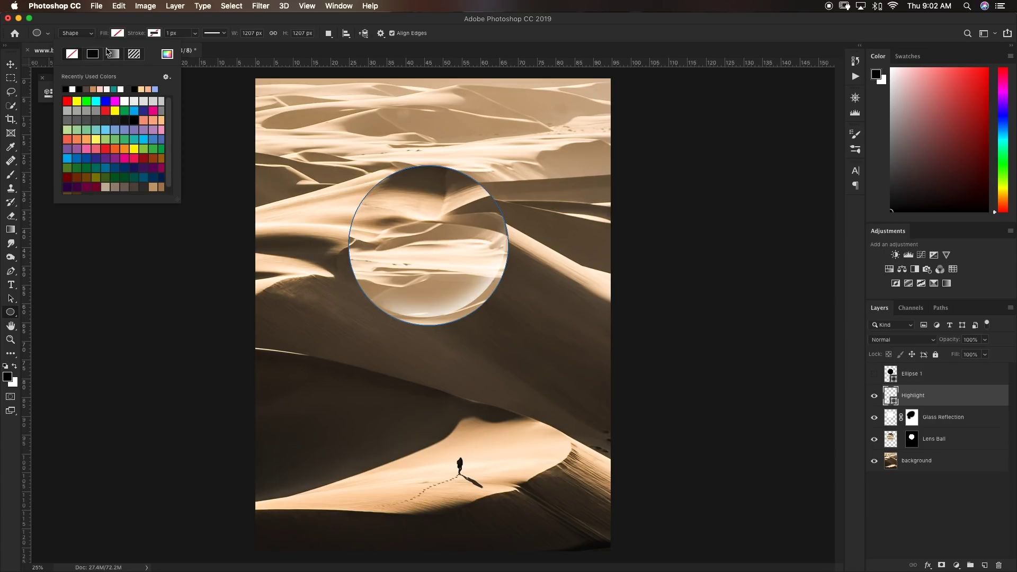
Give the Highlight circle a white solid stroke 10 px wide
left_click(153, 34)
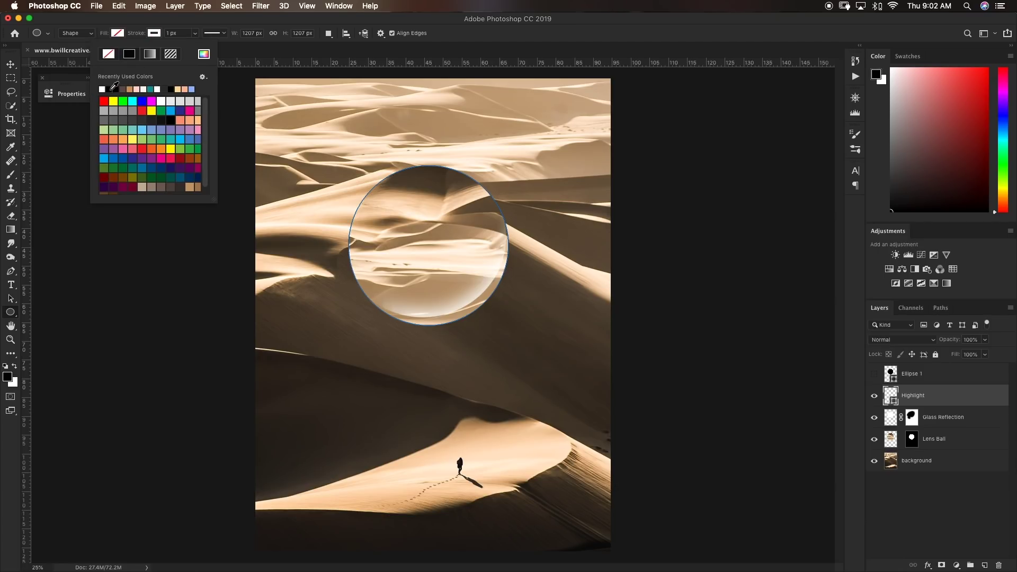
left_click(181, 34)
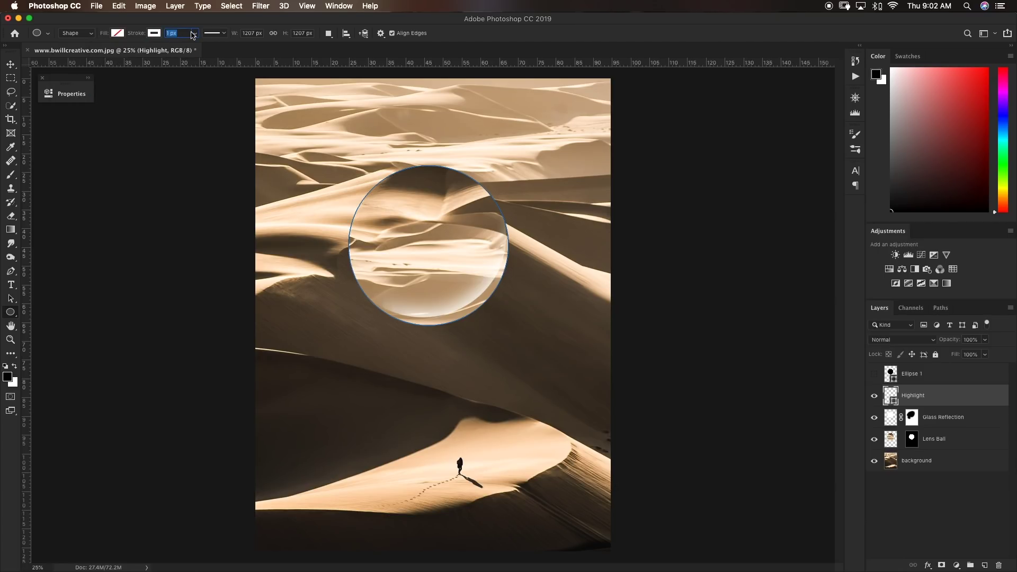
type("10")
key("Return")
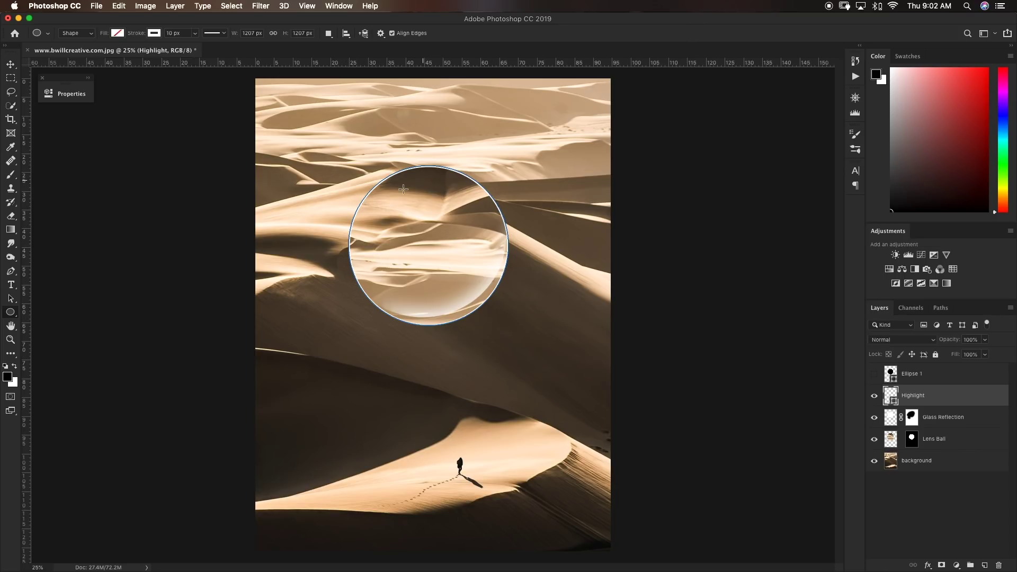
left_click(215, 34)
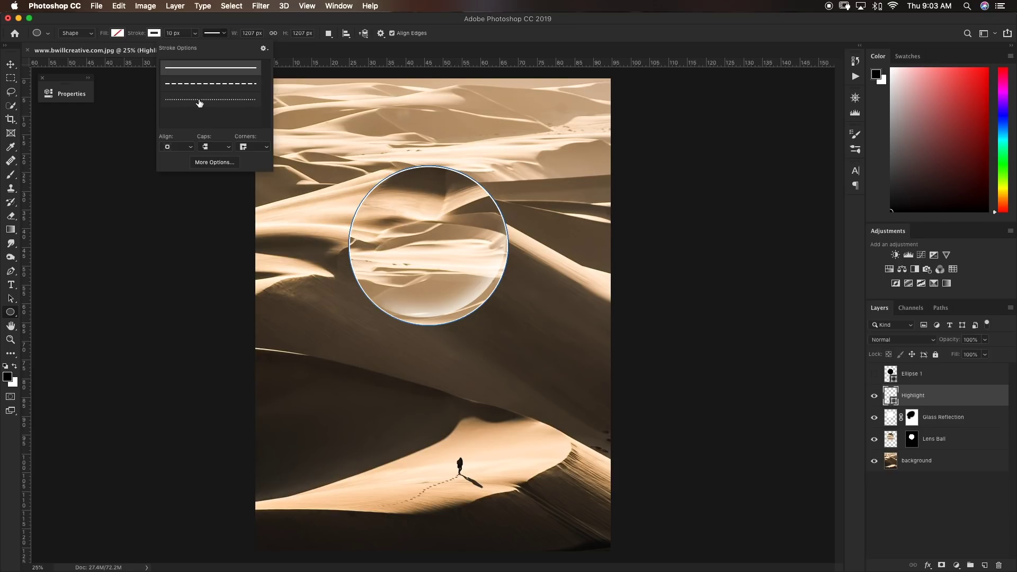
left_click(225, 33)
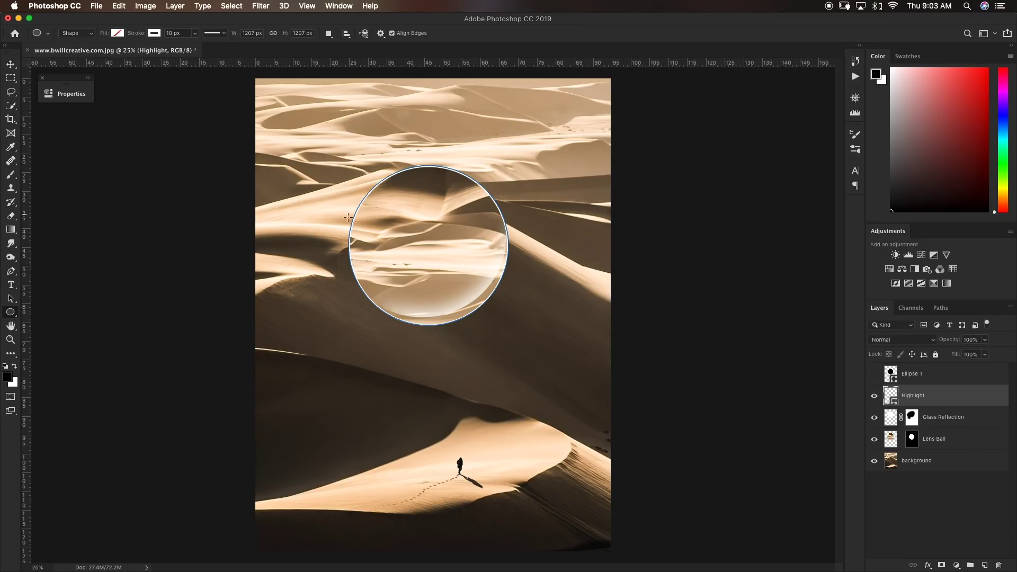
Add a layer mask to Highlight and paint out the ring along the ball's right and lower edges with a black brush
key("b")
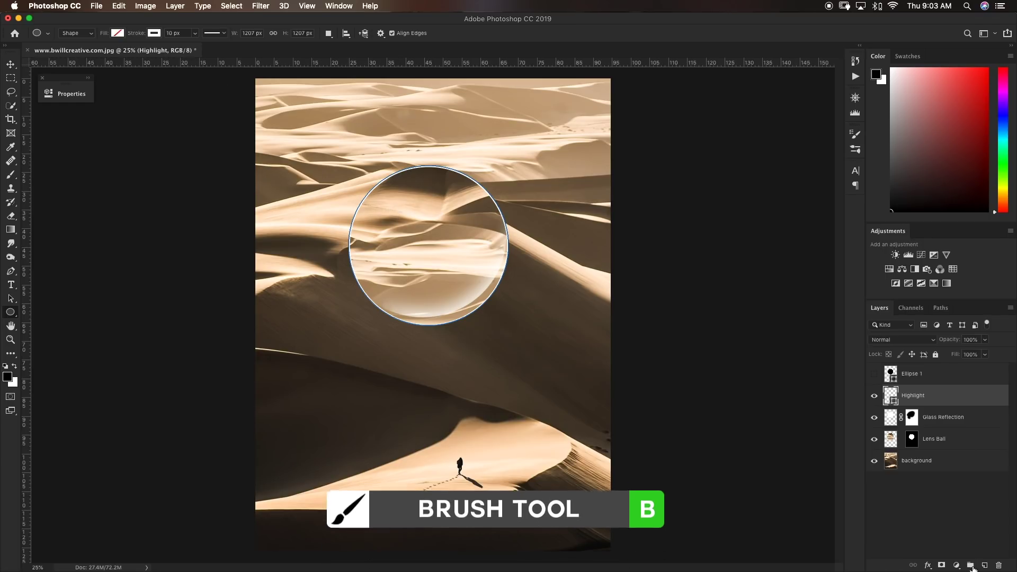
left_click(941, 565)
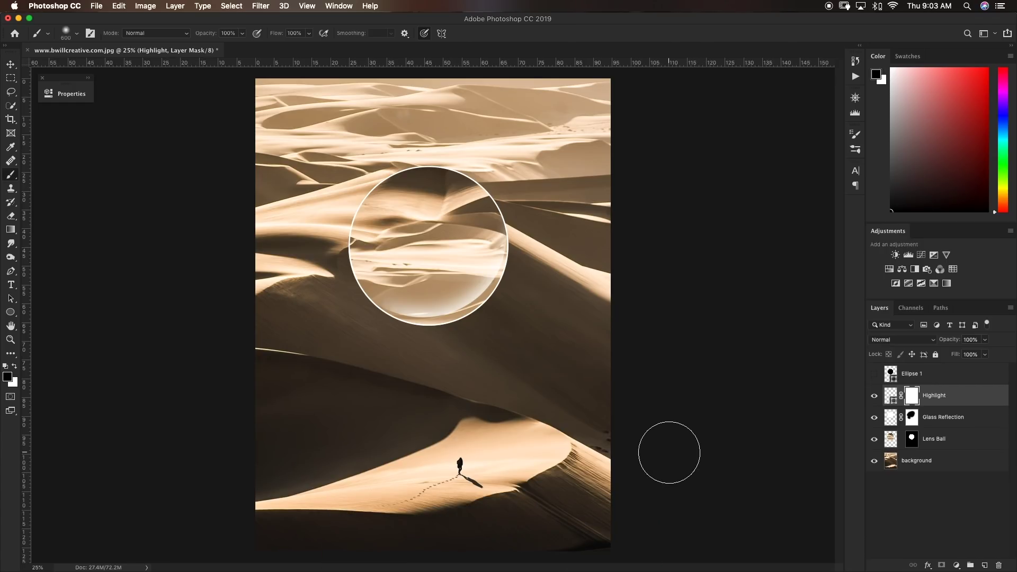
key("super+equal")
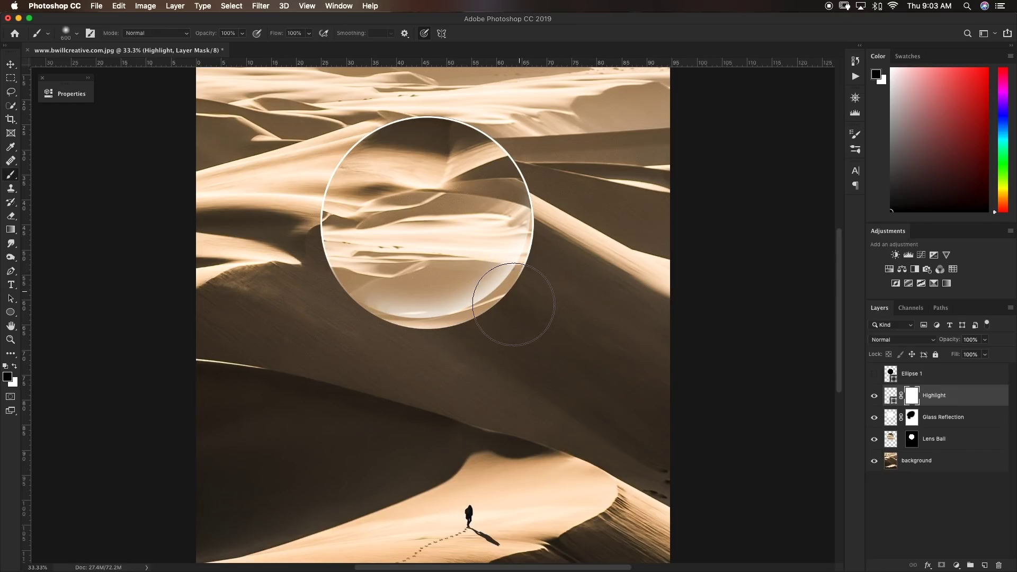
left_click_drag(538, 205, 522, 214)
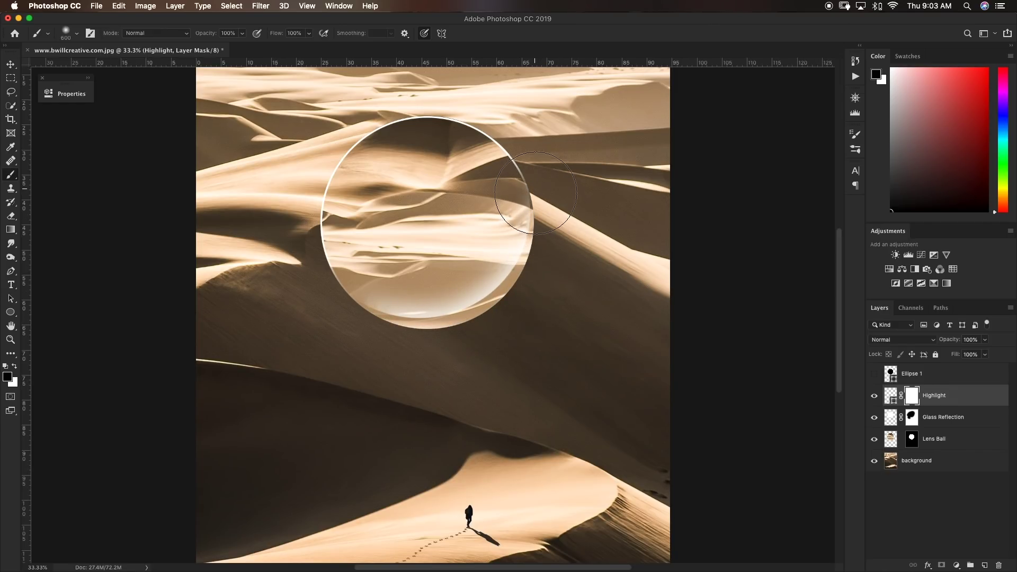
left_click_drag(422, 236, 434, 275)
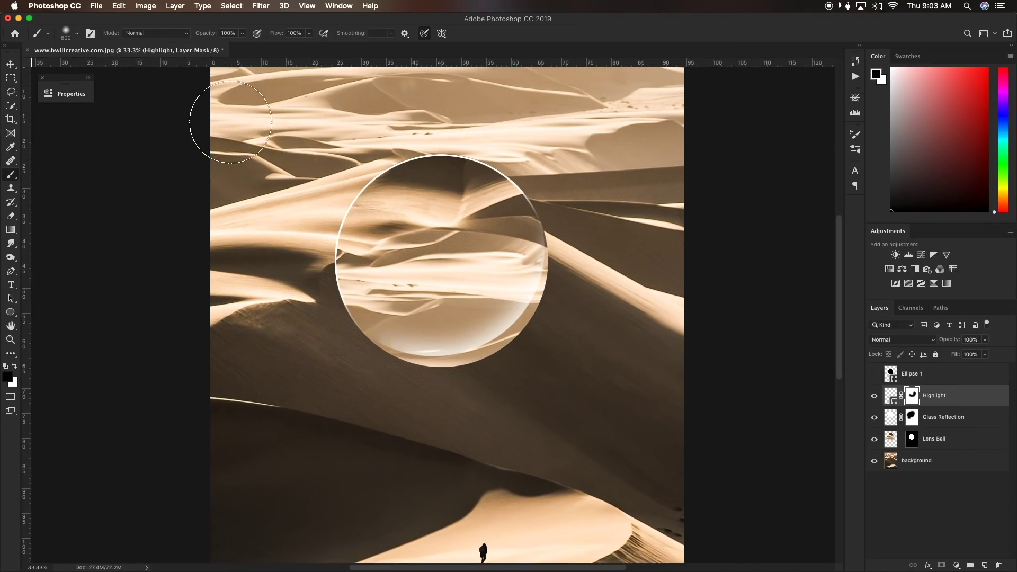
Add a new empty layer above Highlight and name it shadow
scroll(209, 124, "up", 2)
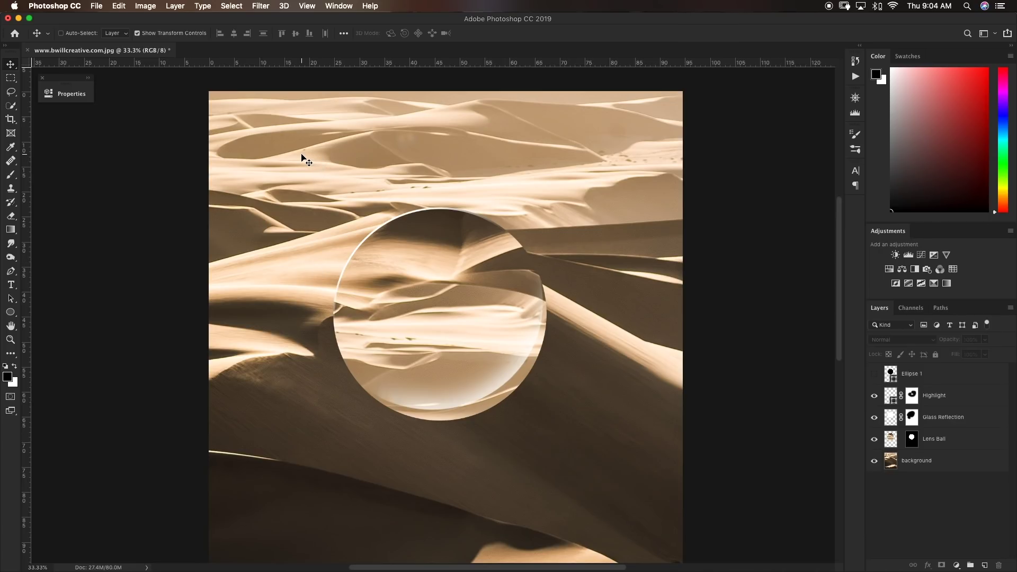
key("super+minus")
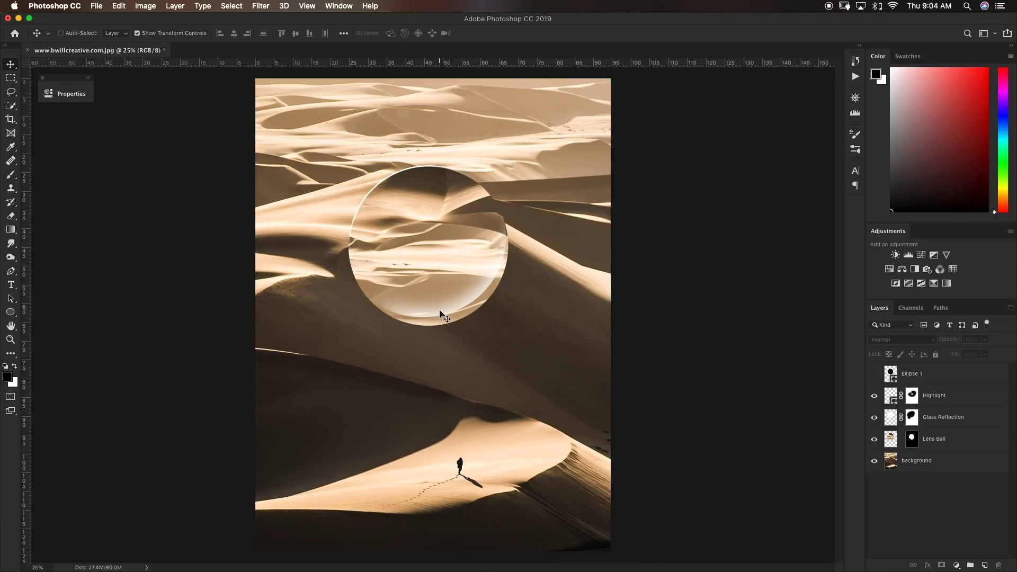
left_click(942, 397)
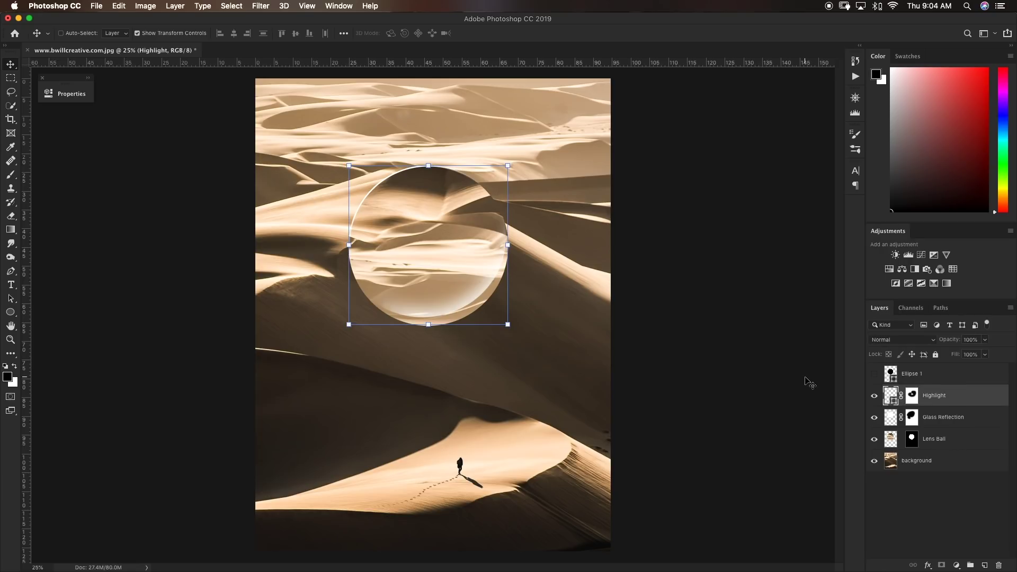
left_click(984, 564)
double_click(909, 395)
type("shadow")
key("Return")
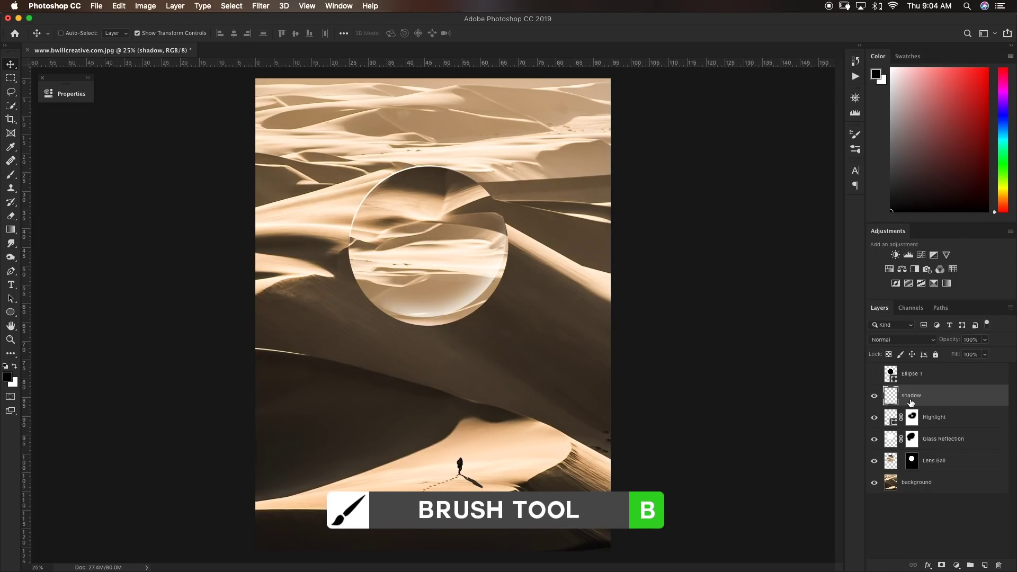
Place the shadow layer directly above Lens Ball and clip it to that layer
key("b")
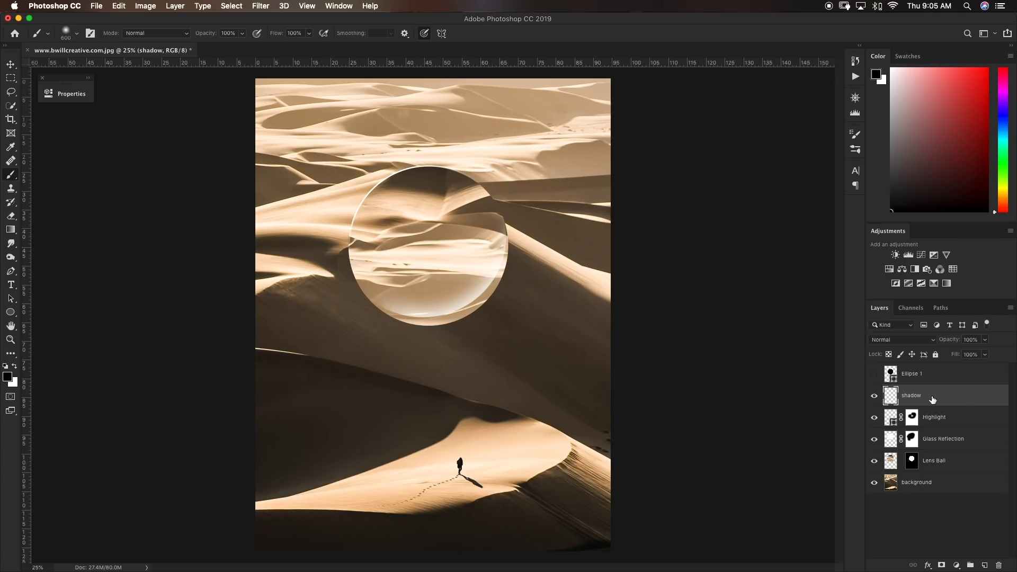
left_click_drag(933, 399, 935, 450)
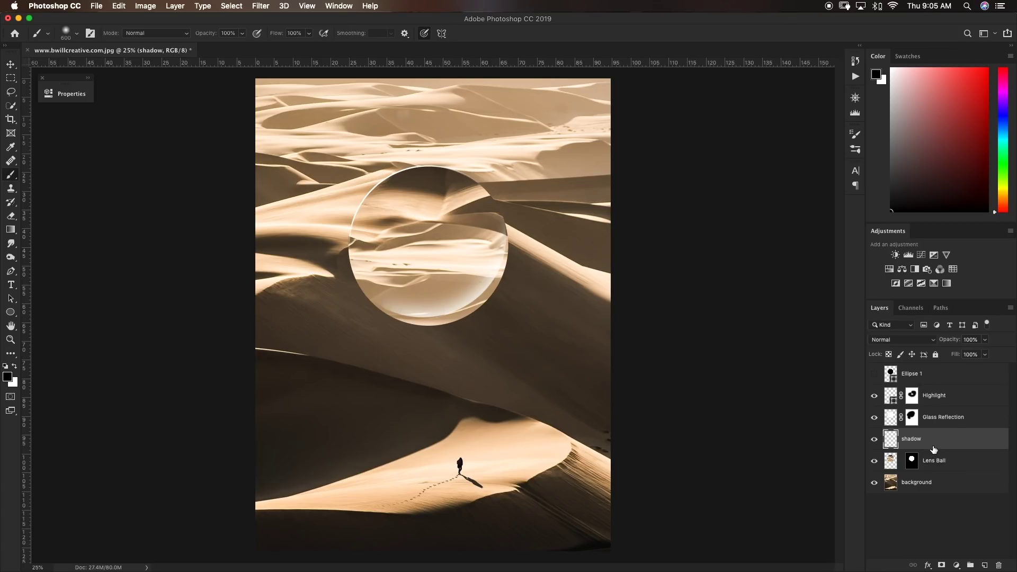
right_click(939, 446)
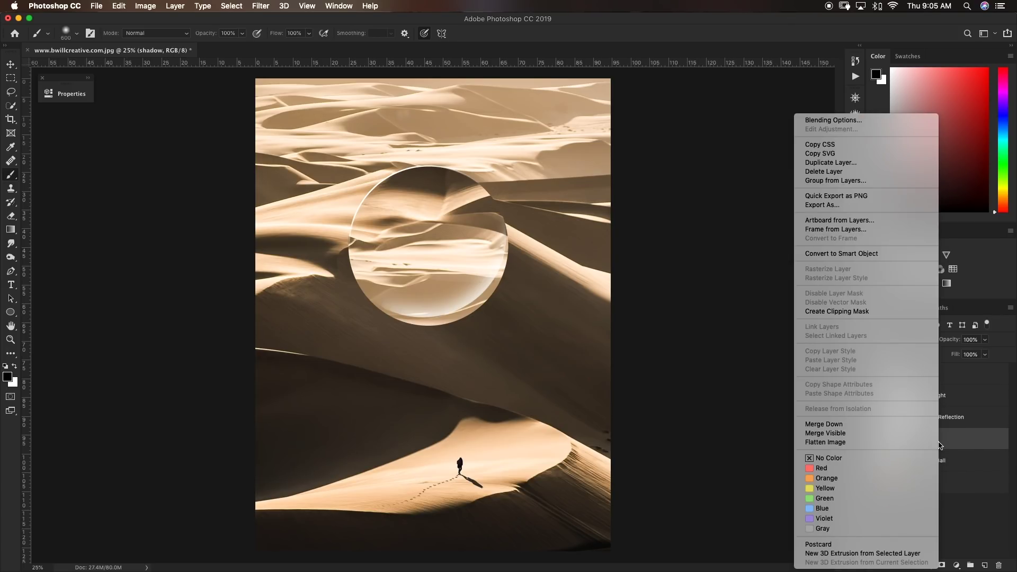
left_click(859, 310)
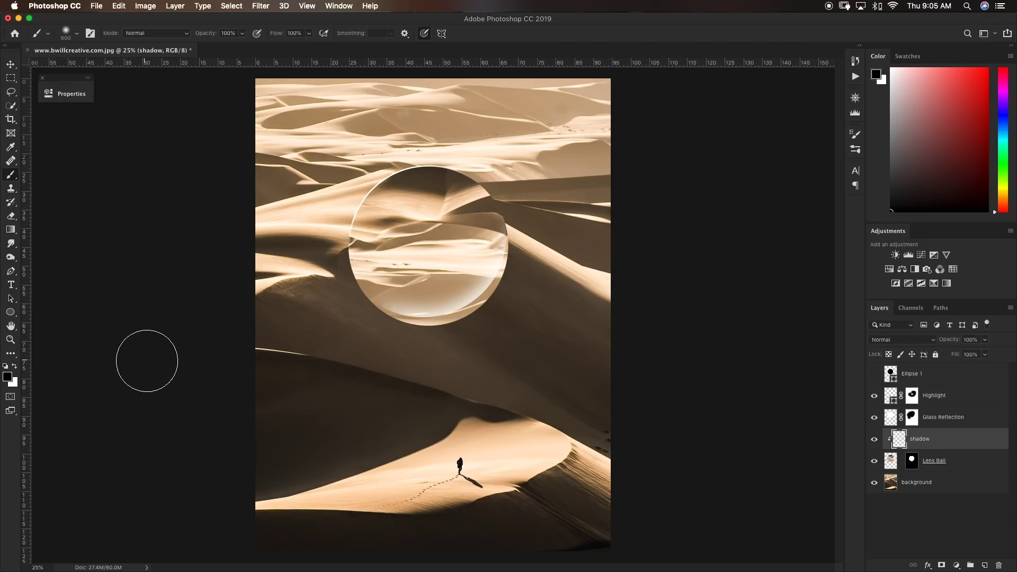
Paint soft black shading along the ball's lower and right edges on the shadow layer and reduce its fill to about 88%
mouse_move(382, 344)
left_mouse_down()
mouse_move(411, 355)
mouse_move(495, 345)
mouse_move(524, 295)
mouse_move(507, 343)
mouse_move(463, 368)
mouse_move(431, 325)
mouse_move(424, 286)
left_mouse_up()
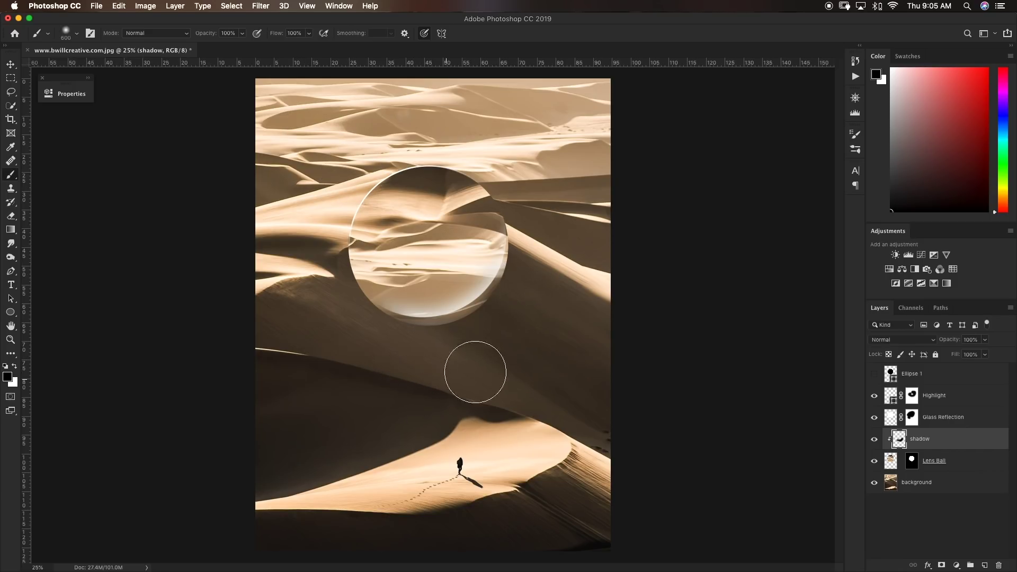
mouse_move(546, 273)
left_mouse_down()
mouse_move(527, 323)
mouse_move(486, 353)
left_mouse_up()
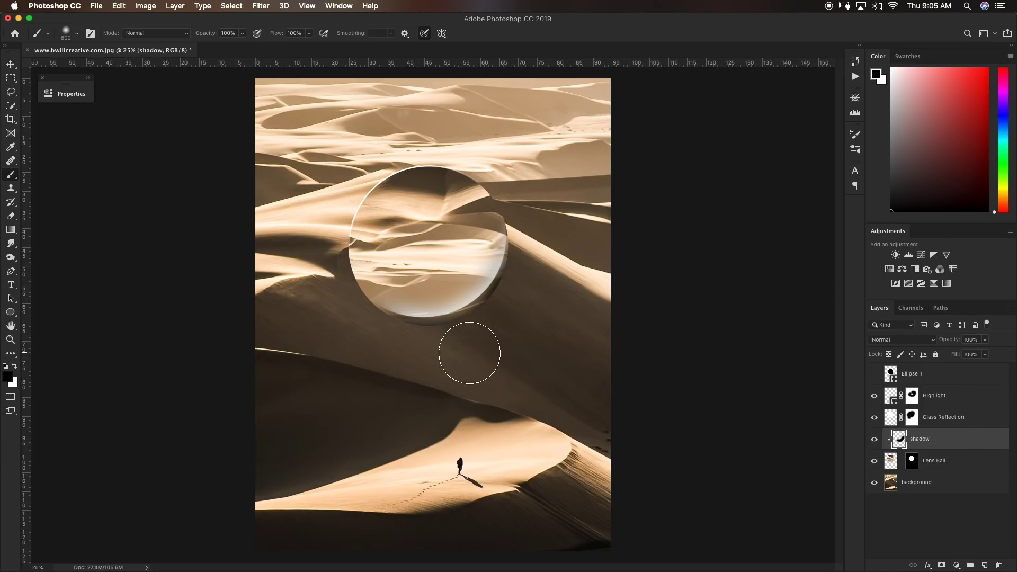
left_click(985, 357)
left_click_drag(987, 367, 980, 370)
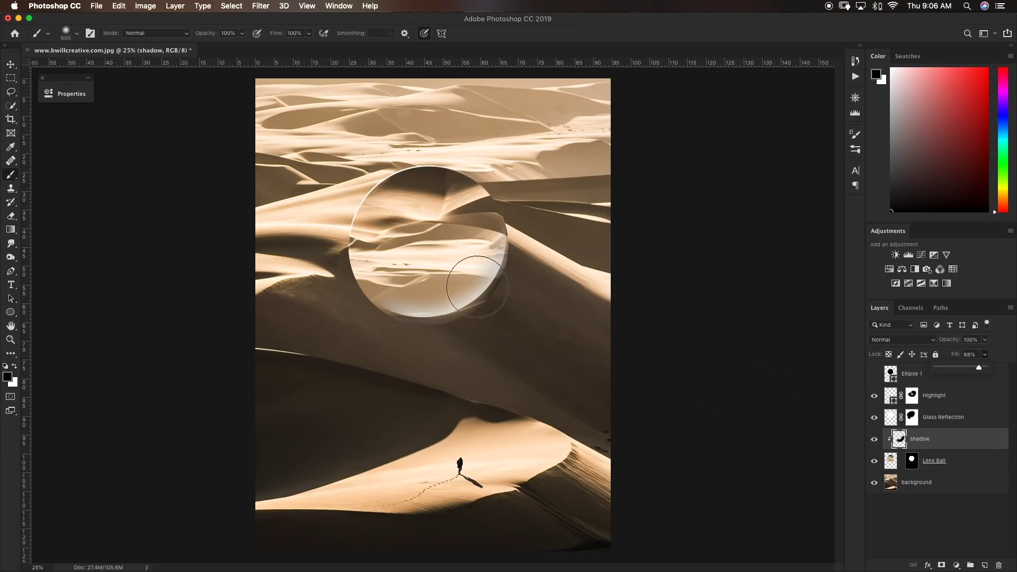
Lower the Glass Reflection layer's opacity to 72%
left_click(995, 418)
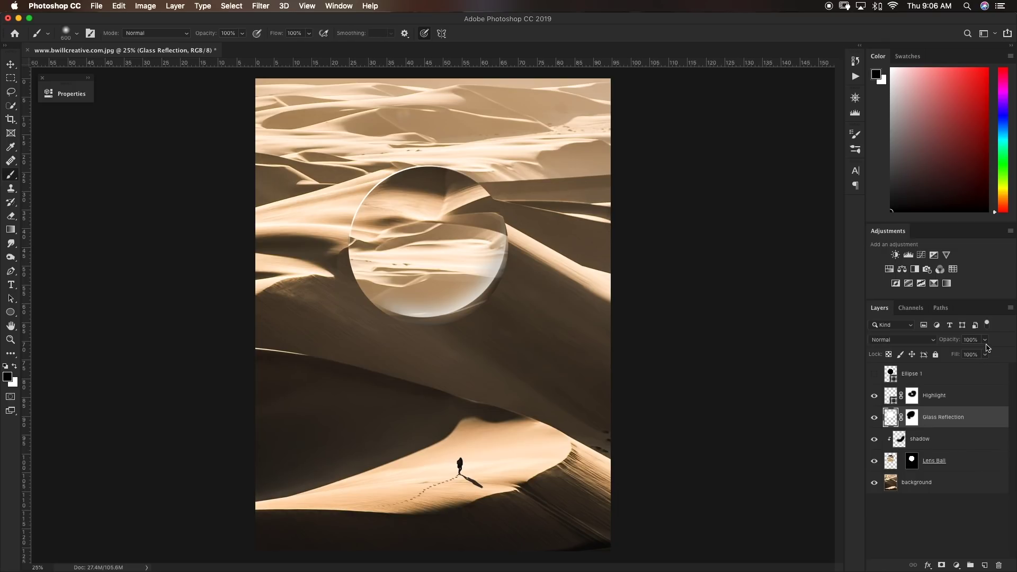
left_click(984, 355)
left_click_drag(983, 356, 969, 354)
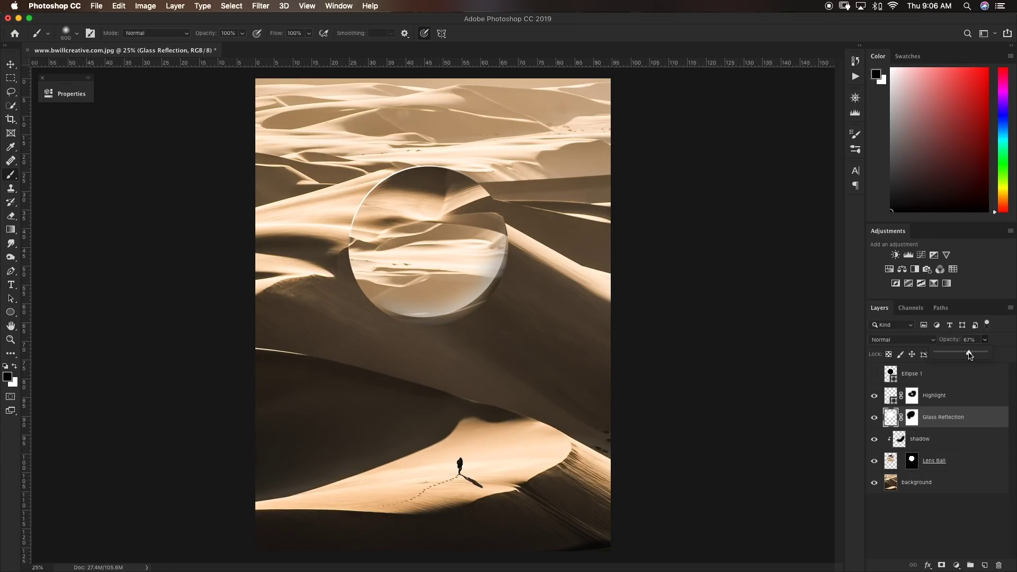
left_click_drag(969, 354, 971, 354)
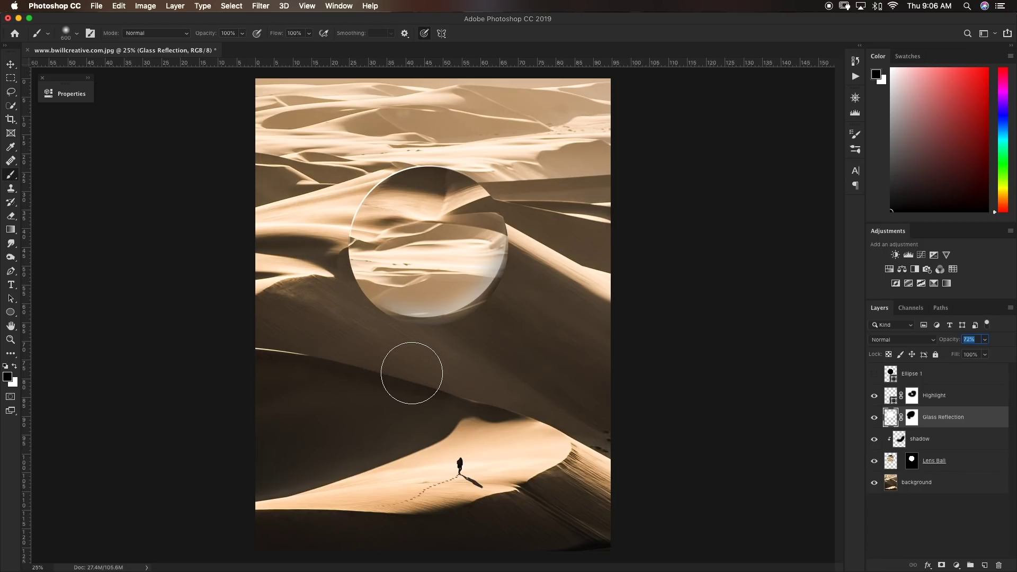
key("alt+bracketright")
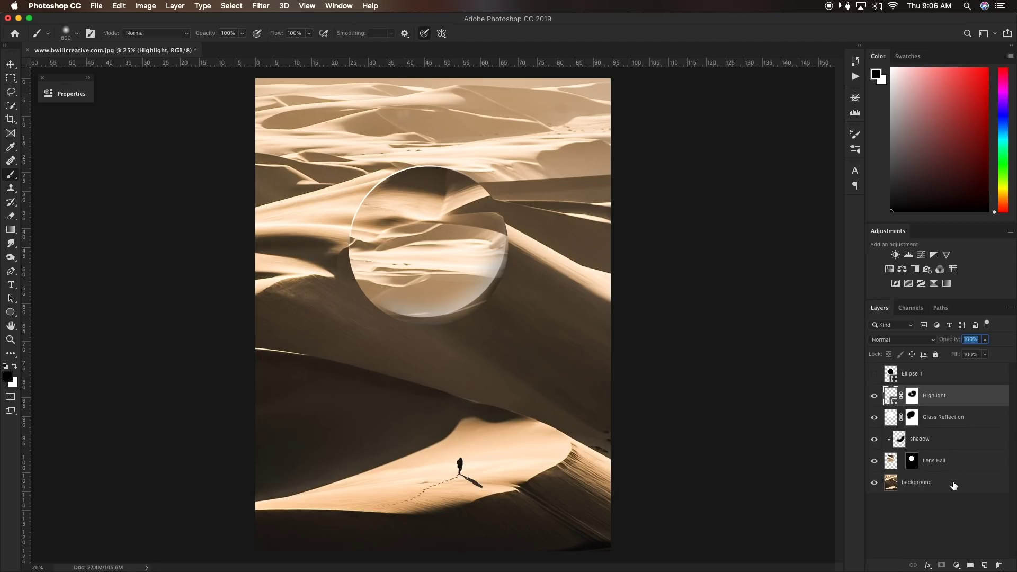
Add a layer named lens ball shadow above background and paint one large soft black spot on it beneath the ball
left_click(953, 484)
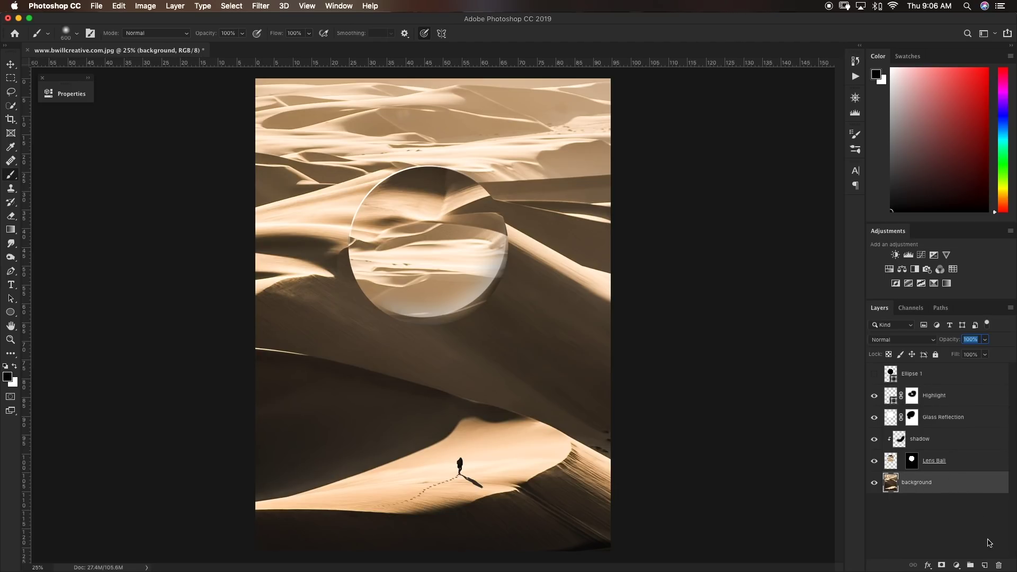
left_click(983, 565)
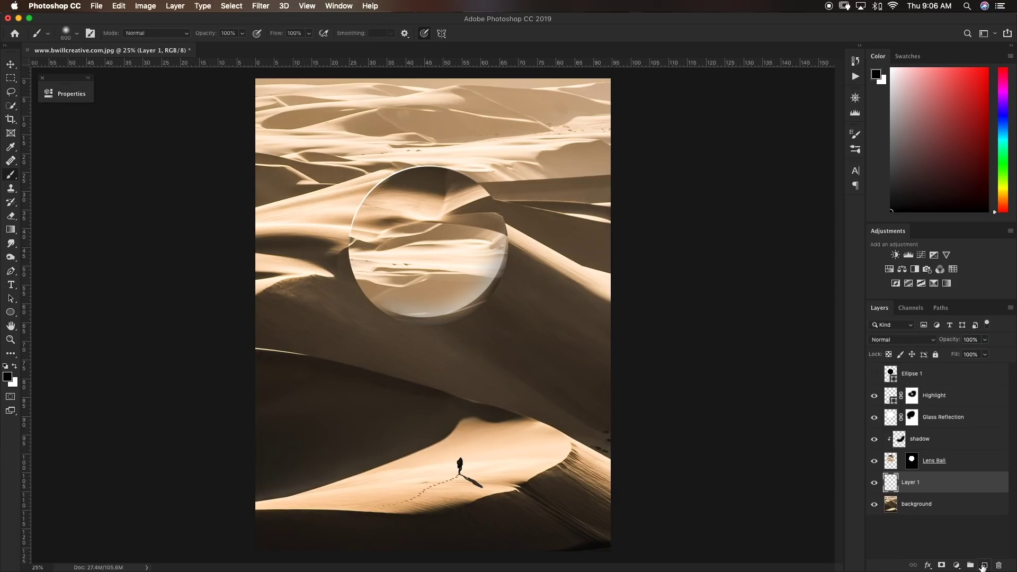
double_click(909, 483)
type("lens ball shadow")
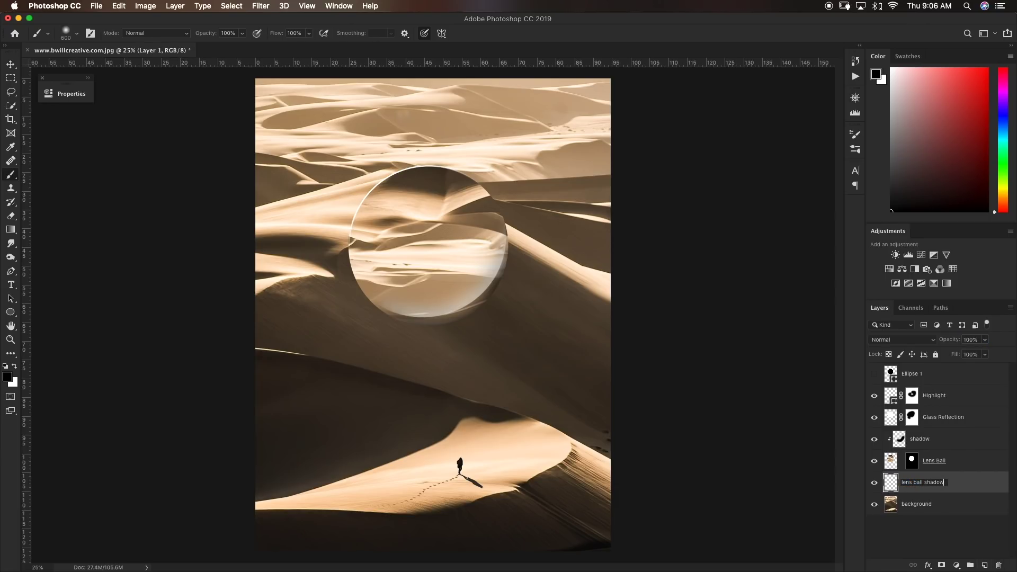
key("Return")
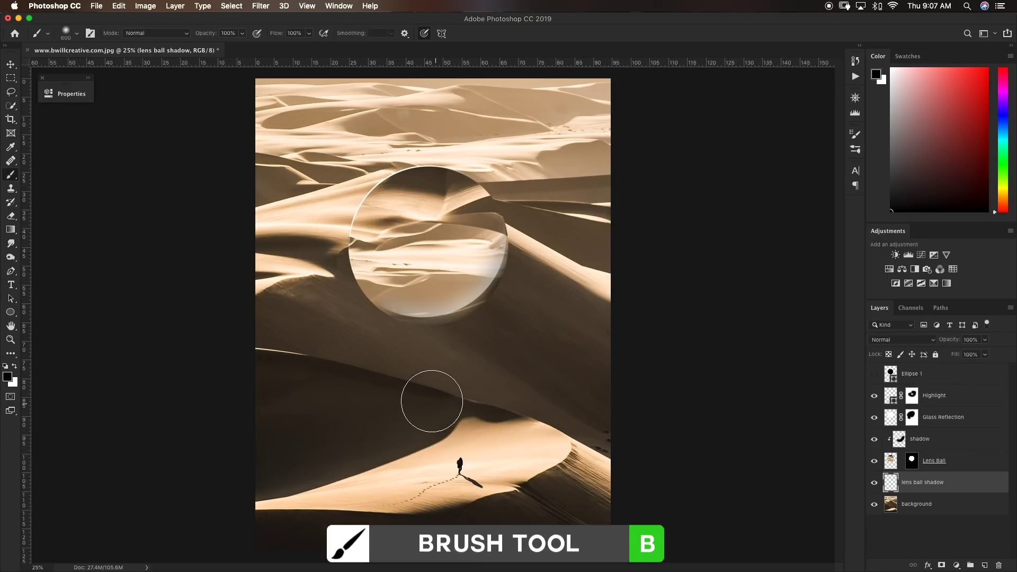
mouse_move(421, 400)
left_mouse_down()
mouse_move(419, 390)
mouse_move(609, 415)
mouse_move(464, 407)
mouse_move(401, 360)
mouse_move(423, 387)
mouse_move(471, 392)
left_mouse_up()
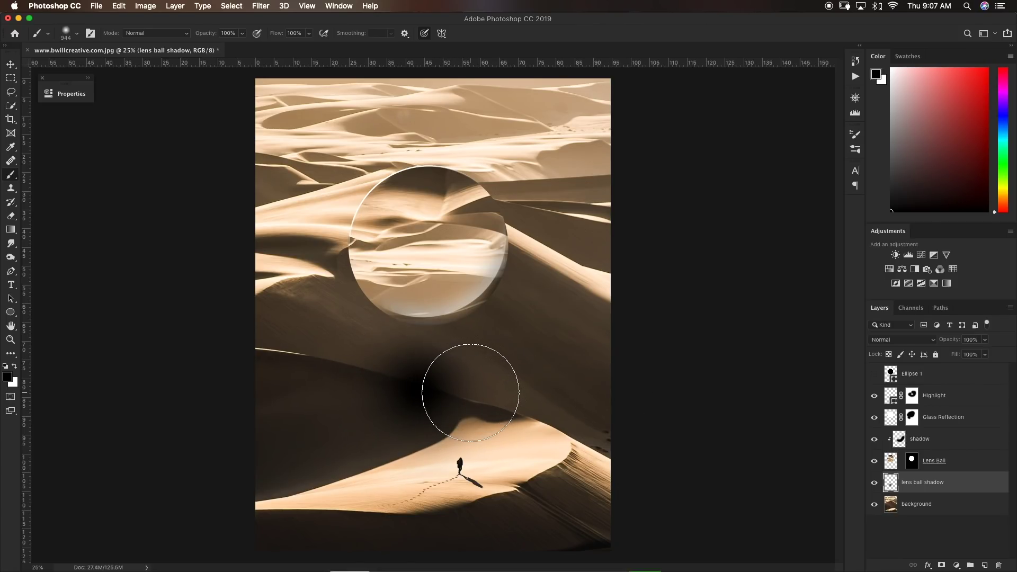
Transform the black spot to about 135% width and 35% height, and rotate it about 22° to follow the dune slope
key("v")
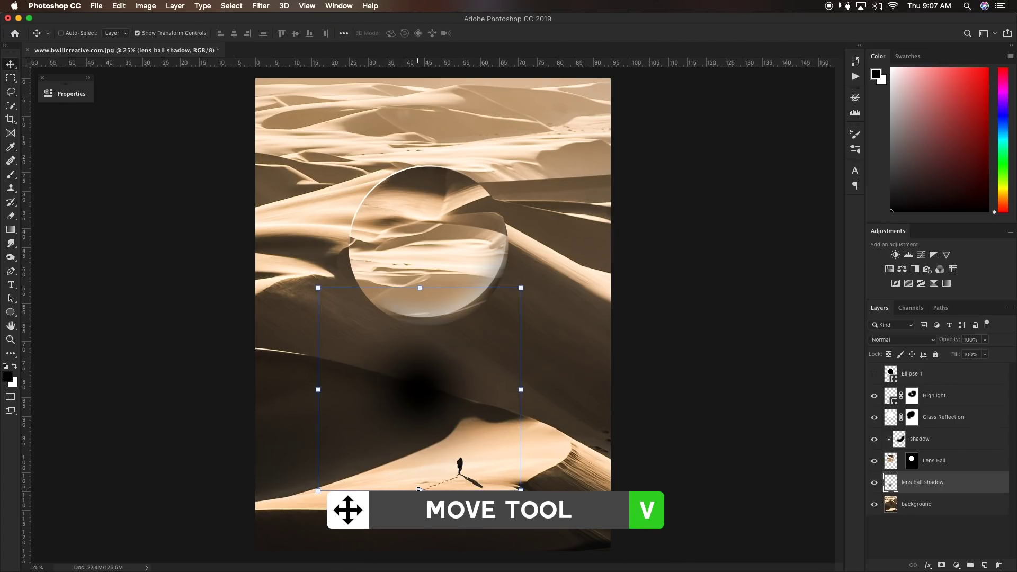
left_click_drag(418, 489, 420, 424)
left_click_drag(521, 389, 556, 389)
left_click_drag(566, 429, 451, 414)
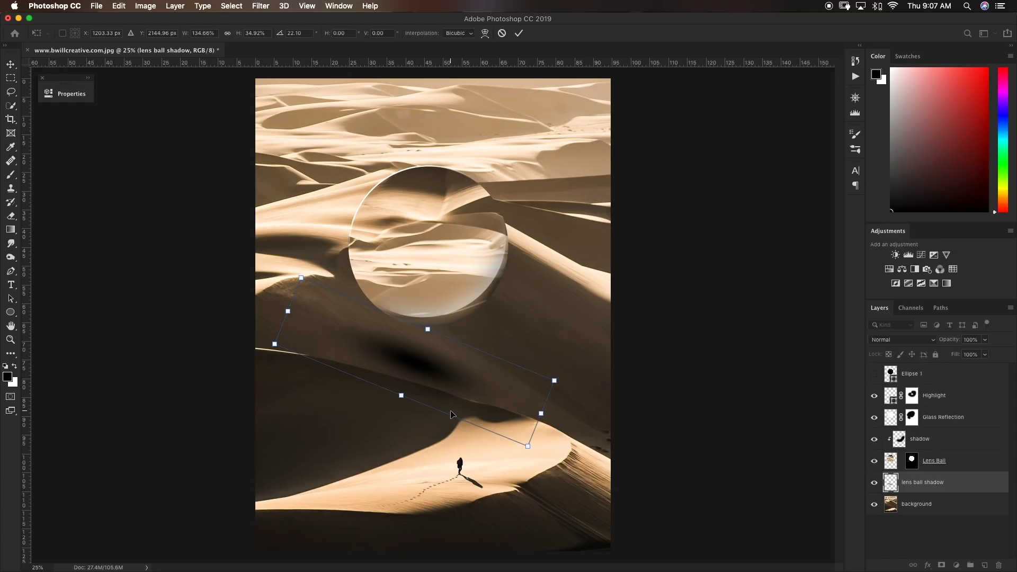
Shift the flattened shadow slightly down and right on the dune beneath the ball and apply the transformation
left_click_drag(452, 414, 455, 419)
key("Right")
key("Right")
key("Down")
key("Down")
key("Down")
key("Down")
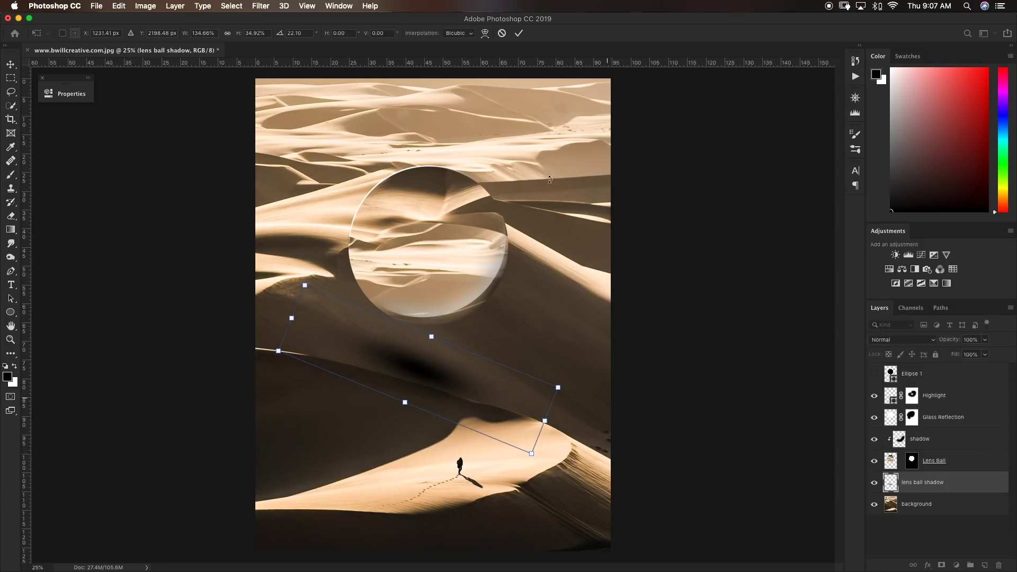
left_click(519, 33)
Set the lens ball shadow layer to Soft Light blending with about 72% fill and deselect it
left_click(900, 339)
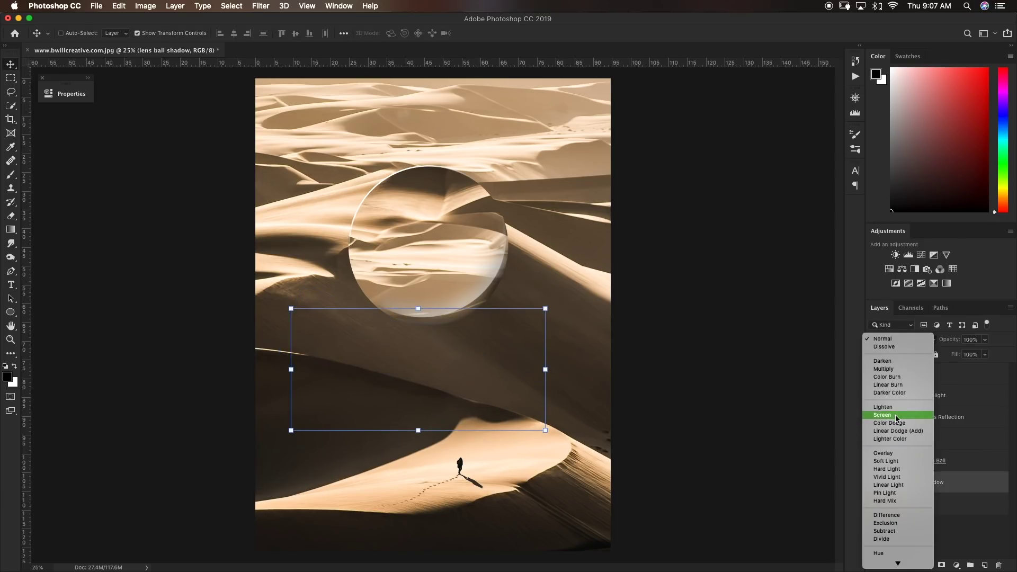
left_click(903, 465)
left_click(900, 339)
left_click(986, 359)
left_click(986, 359)
left_click_drag(986, 367, 972, 369)
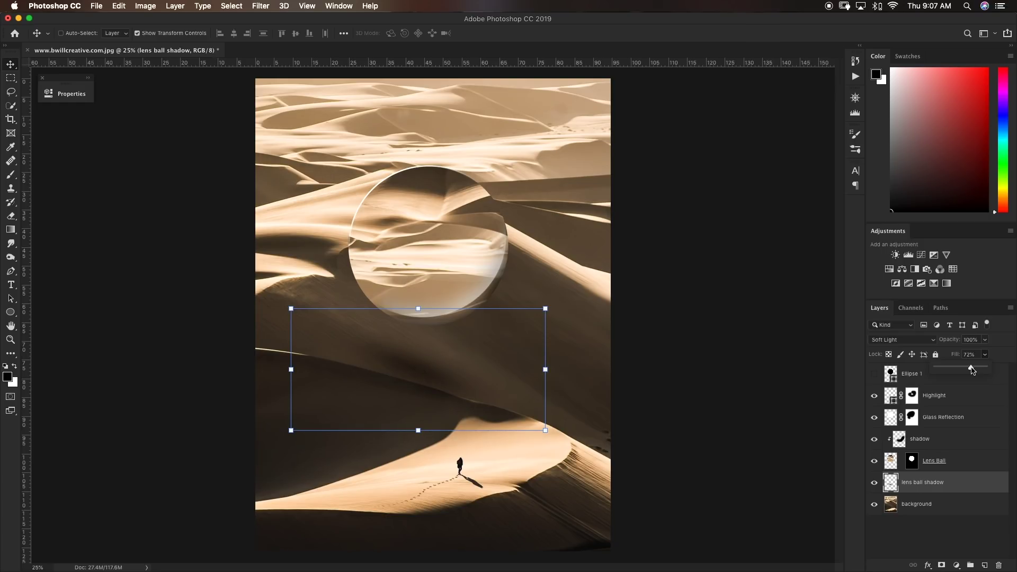
left_click_drag(972, 370, 973, 370)
left_click(933, 531)
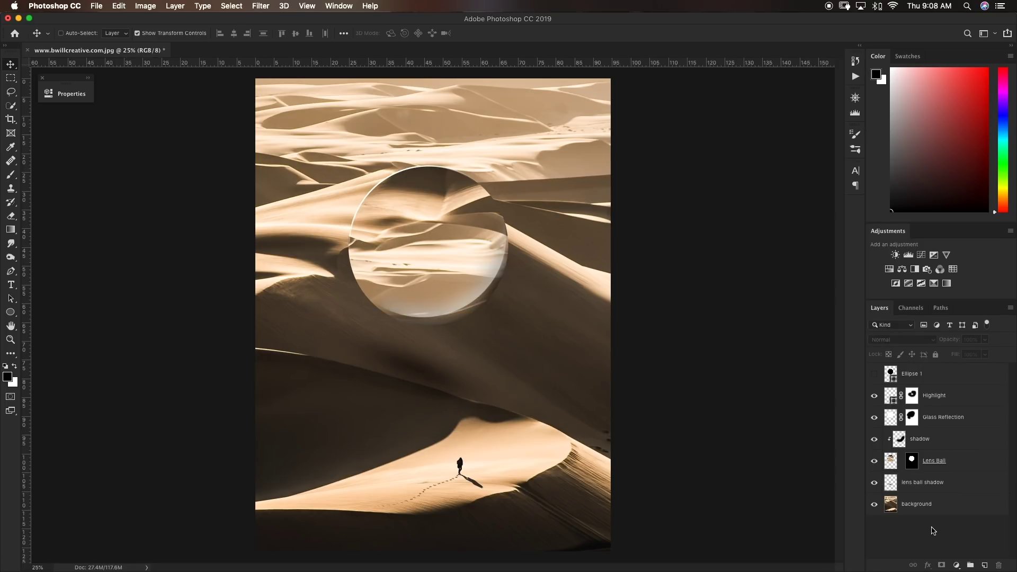